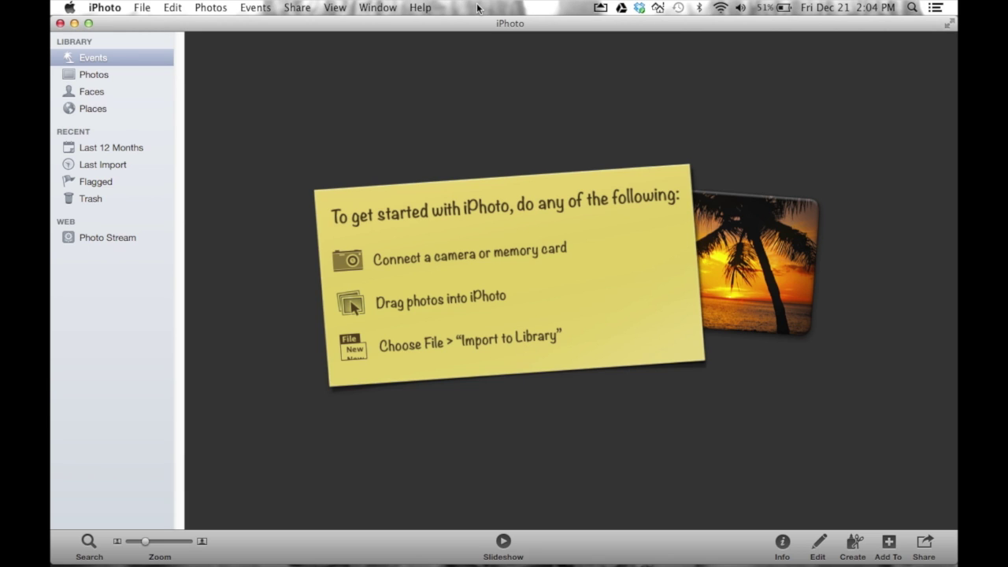
{"action": "left_click", "coordinate": [420, 8]}
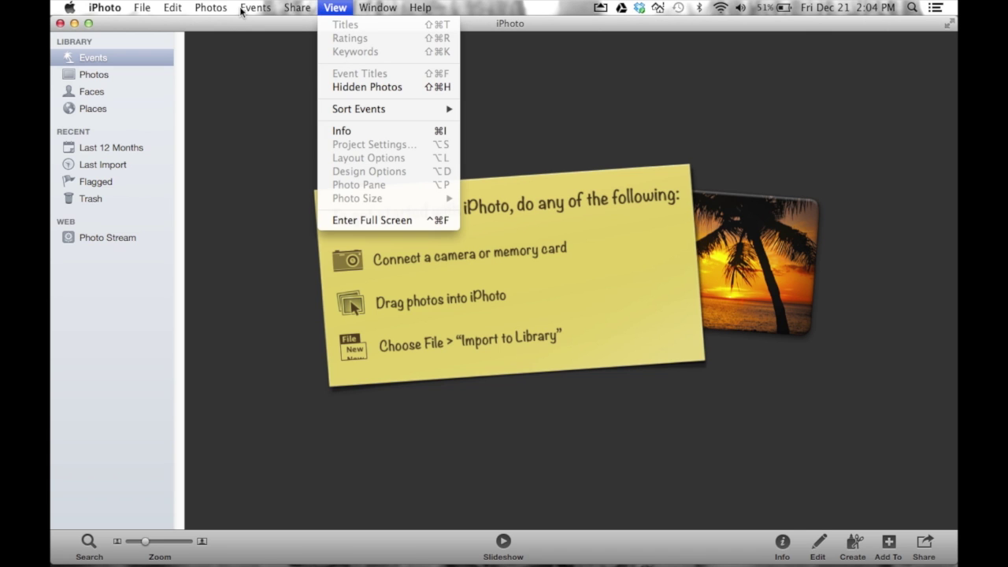
{"action": "mouse_move", "coordinate": [167, 11]}
{"action": "mouse_move", "coordinate": [100, 7]}
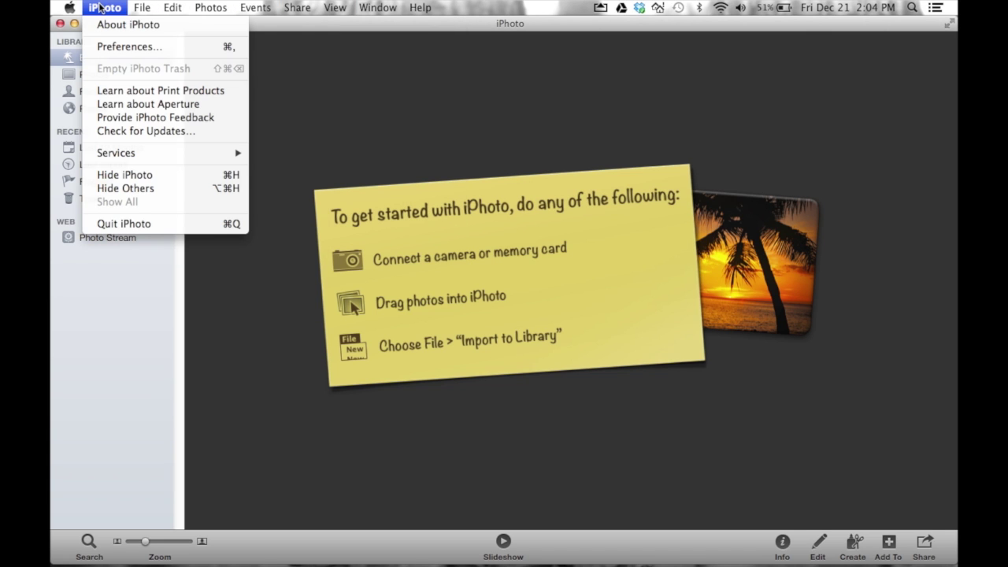
{"action": "left_click", "coordinate": [100, 8]}
{"action": "left_click_drag", "start_coordinate": [243, 19], "coordinate": [257, 114]}
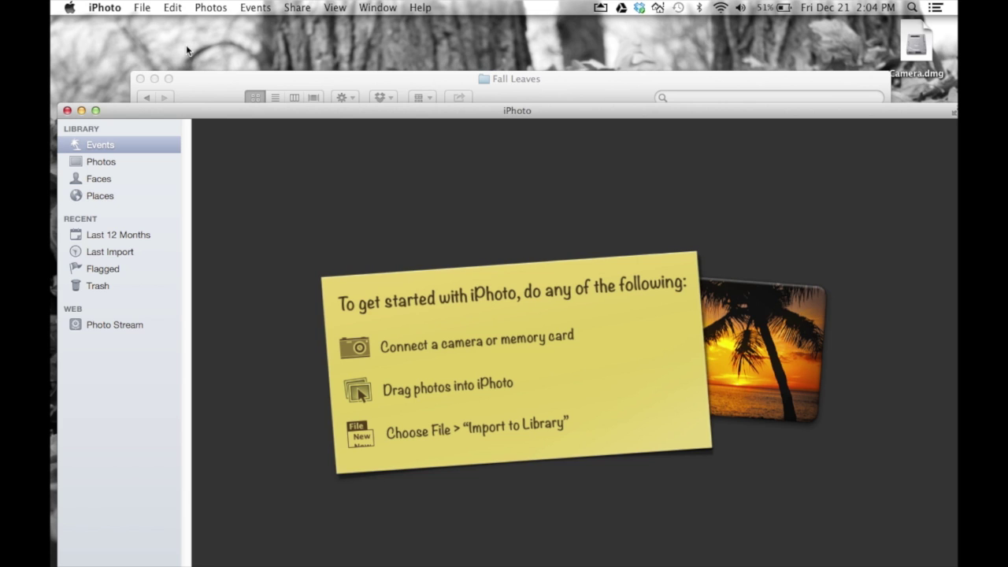
{"action": "left_click", "coordinate": [252, 42]}
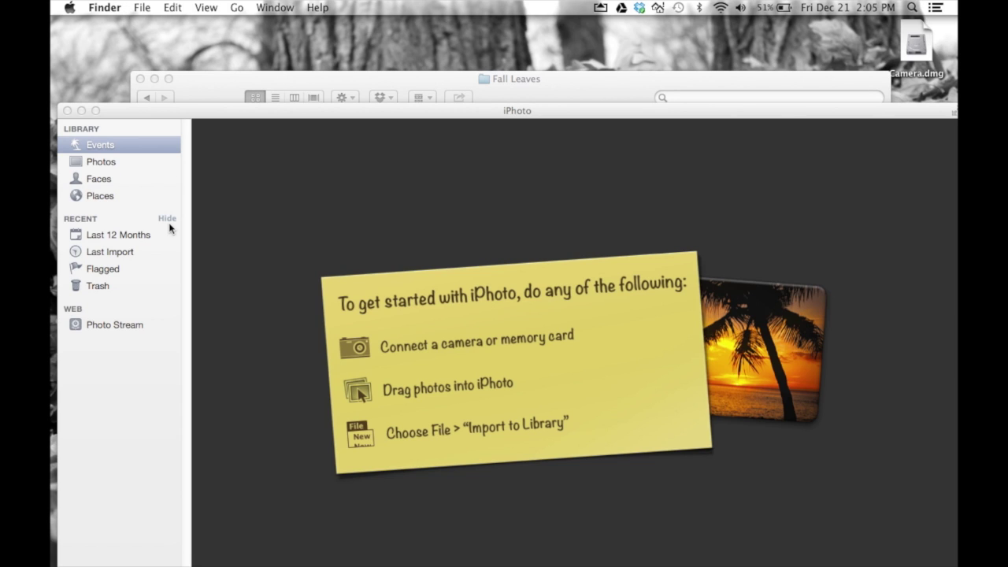
{"action": "left_click", "coordinate": [296, 157]}
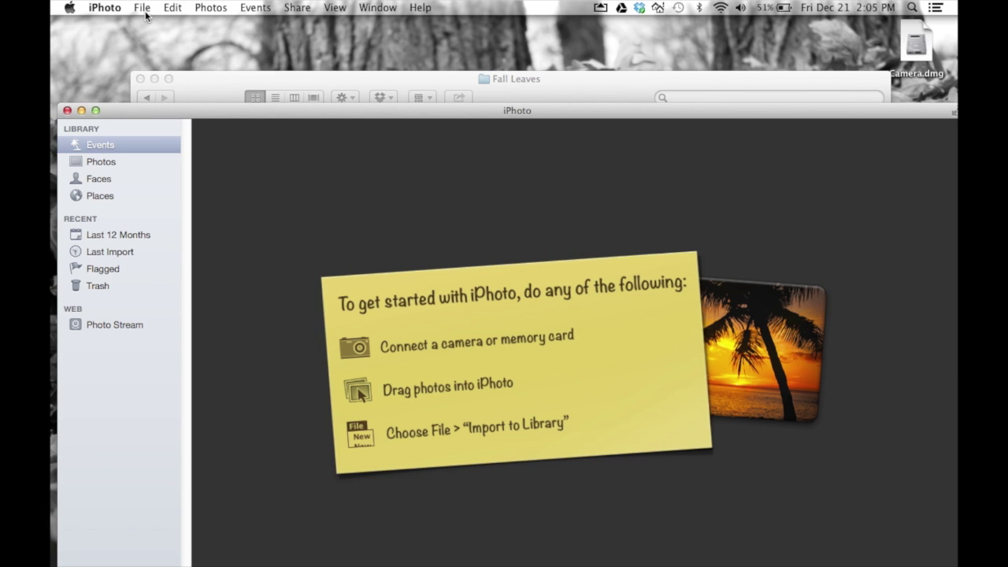
{"action": "left_click", "coordinate": [95, 110]}
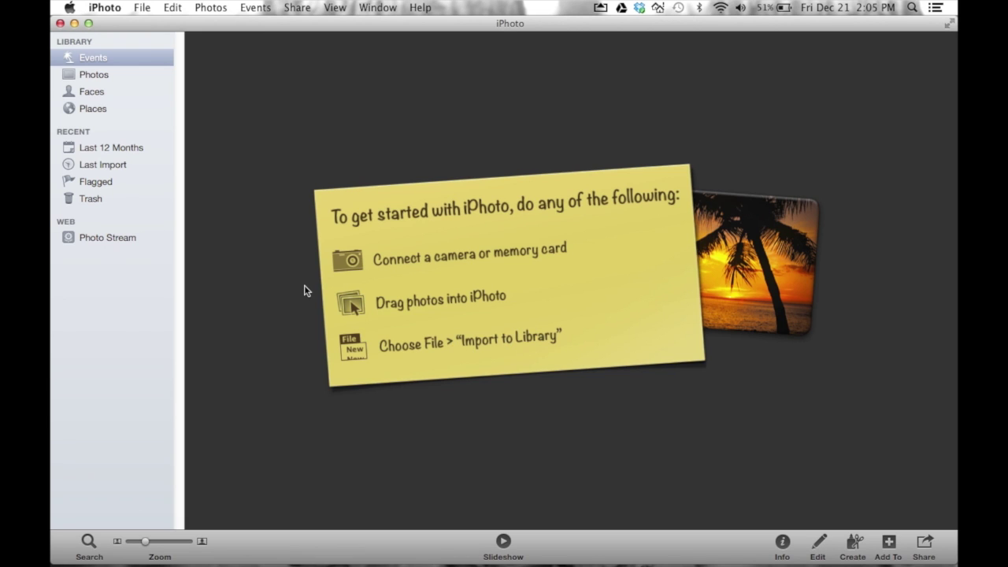
- Start importing photos to the library and browse to the Desktop folder
{"action": "left_click", "coordinate": [142, 8]}
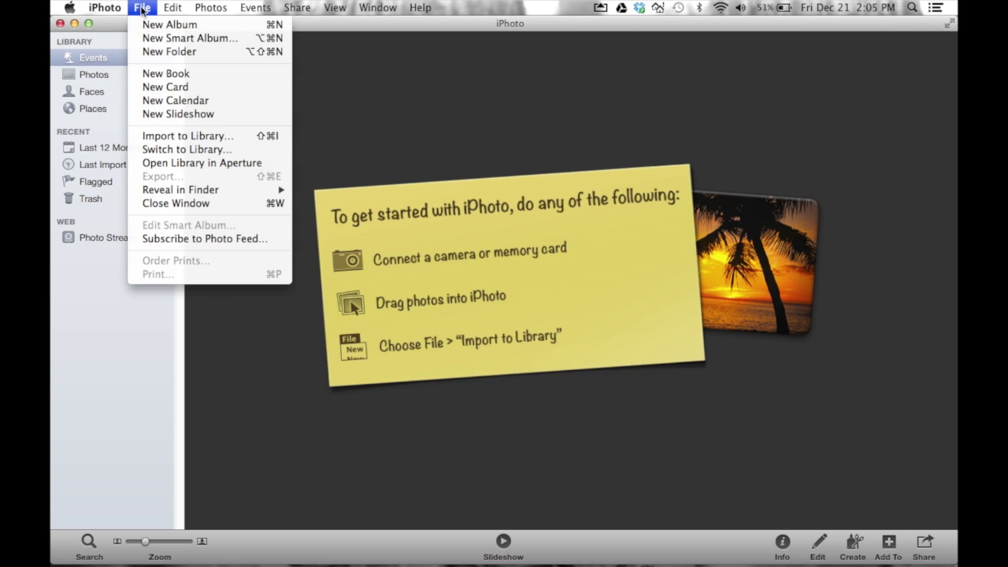
{"action": "left_click", "coordinate": [170, 138]}
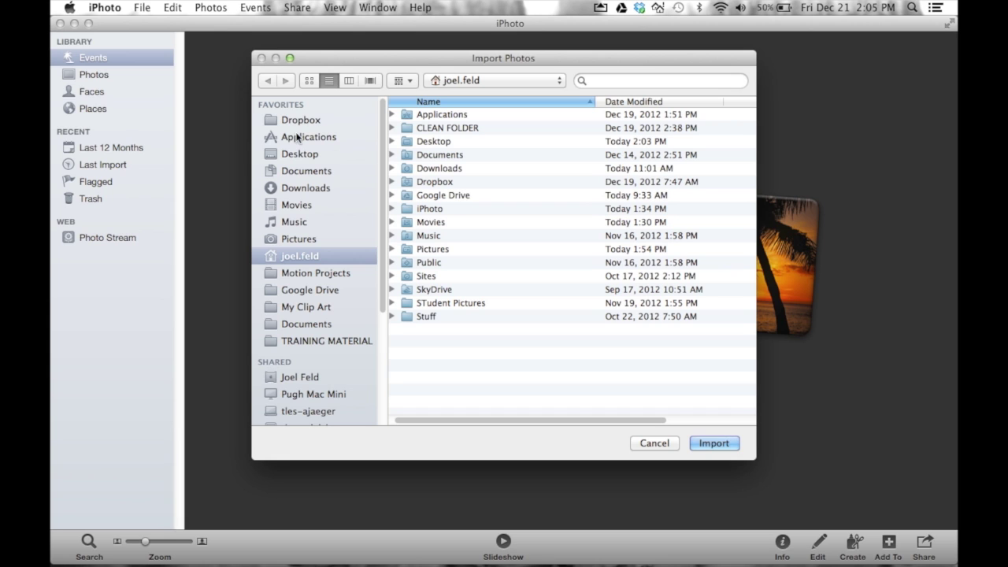
{"action": "left_click", "coordinate": [294, 161]}
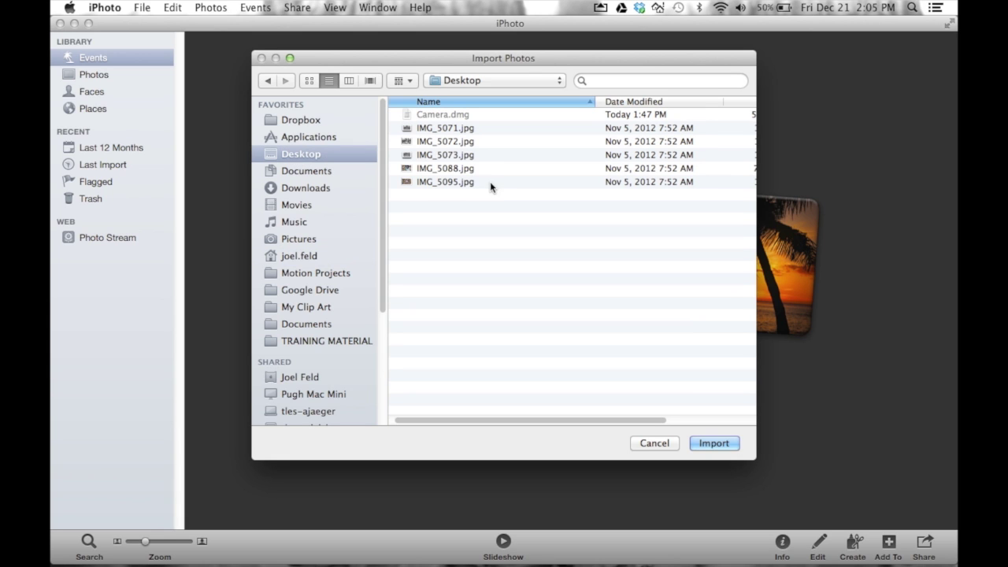
- Select IMG_5071.jpg, IMG_5072.jpg, IMG_5073.jpg, IMG_5088.jpg and IMG_5095.jpg individually, one after another
{"action": "left_click", "coordinate": [466, 129]}
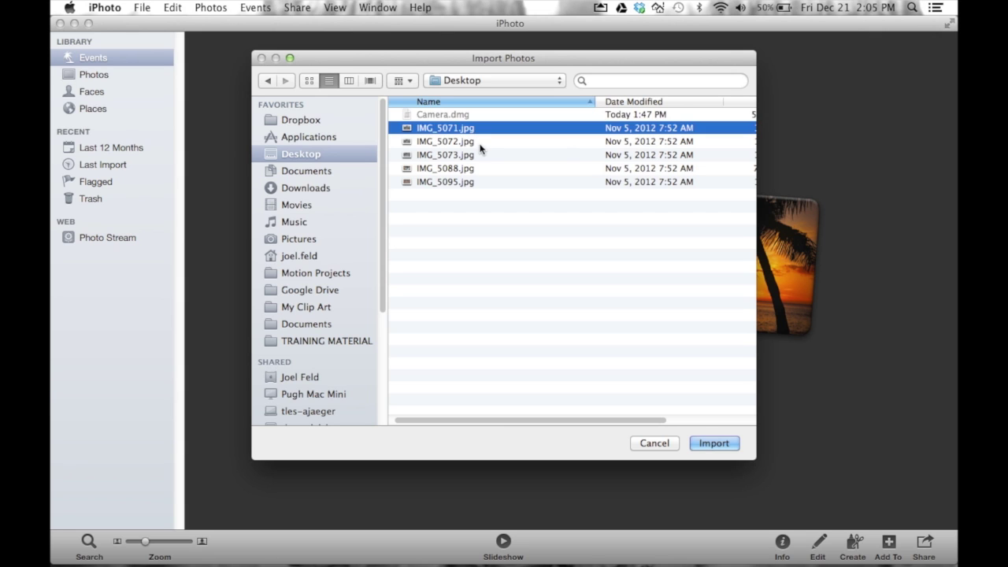
{"action": "left_click", "coordinate": [481, 142]}
{"action": "left_click", "coordinate": [481, 152]}
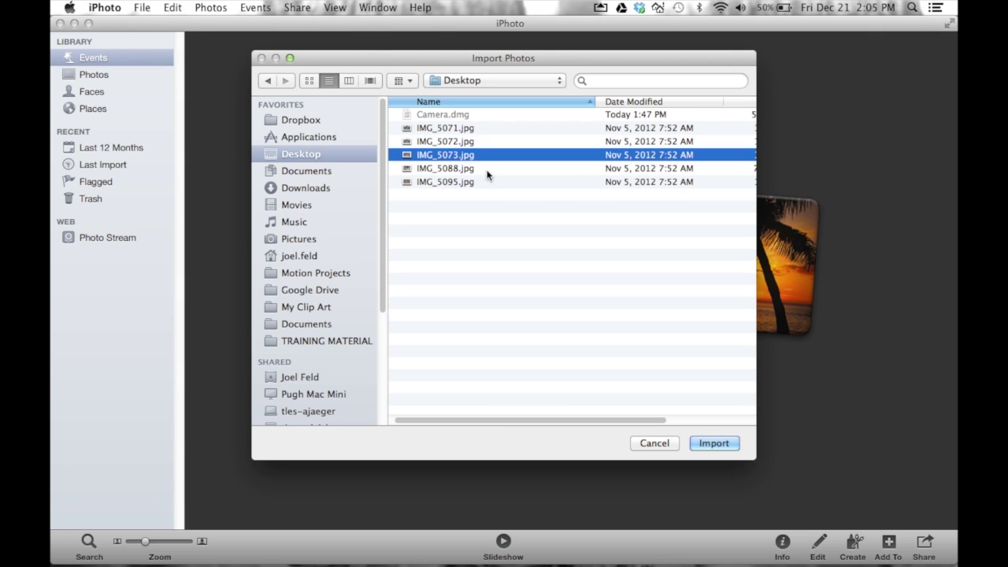
{"action": "left_click", "coordinate": [483, 167]}
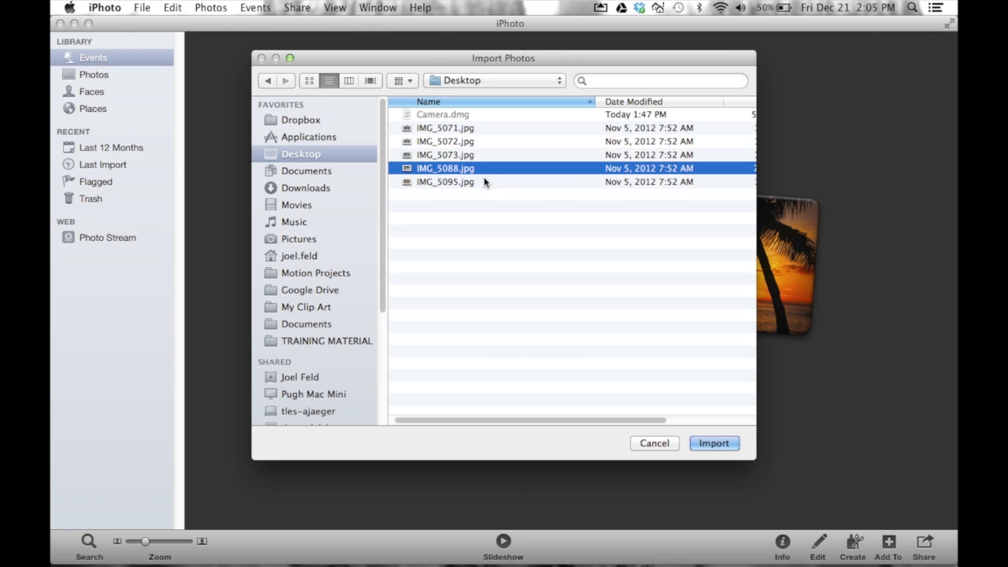
{"action": "left_click", "coordinate": [482, 181]}
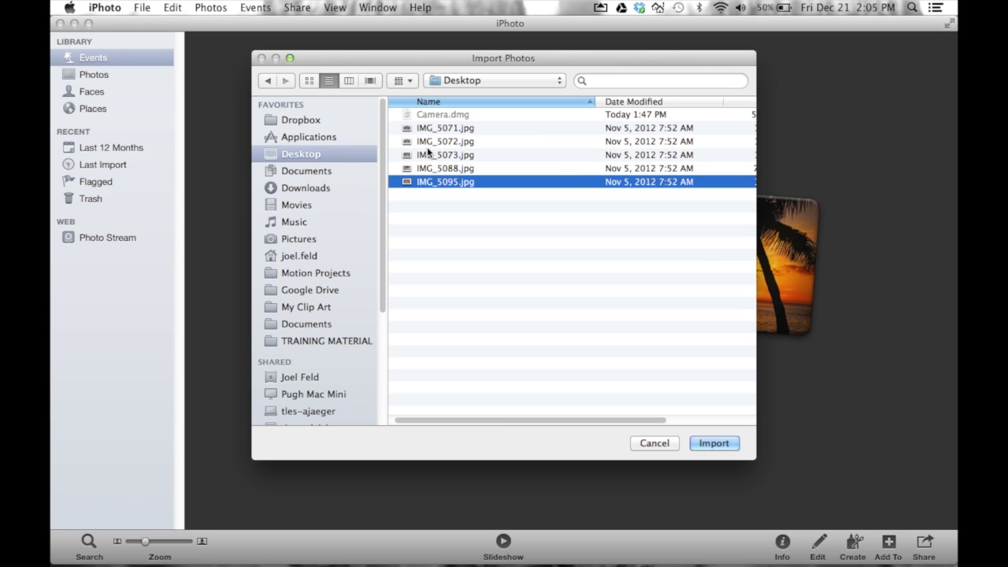
- Select the whole range from IMG_5071.jpg to IMG_5095.jpg and clear the selection, doing this twice
{"action": "left_click", "coordinate": [491, 128]}
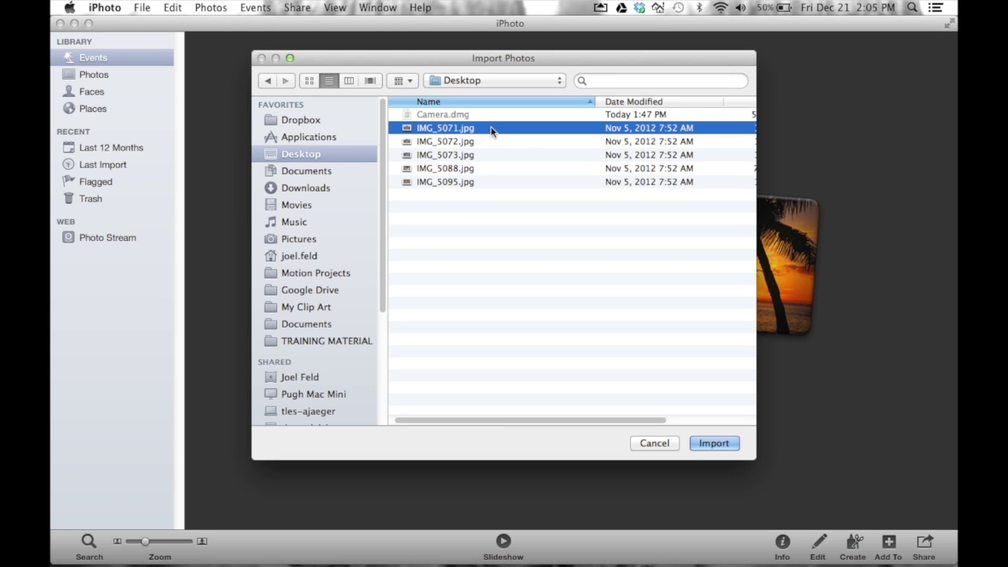
{"action": "left_click", "coordinate": [477, 182], "text": "shift"}
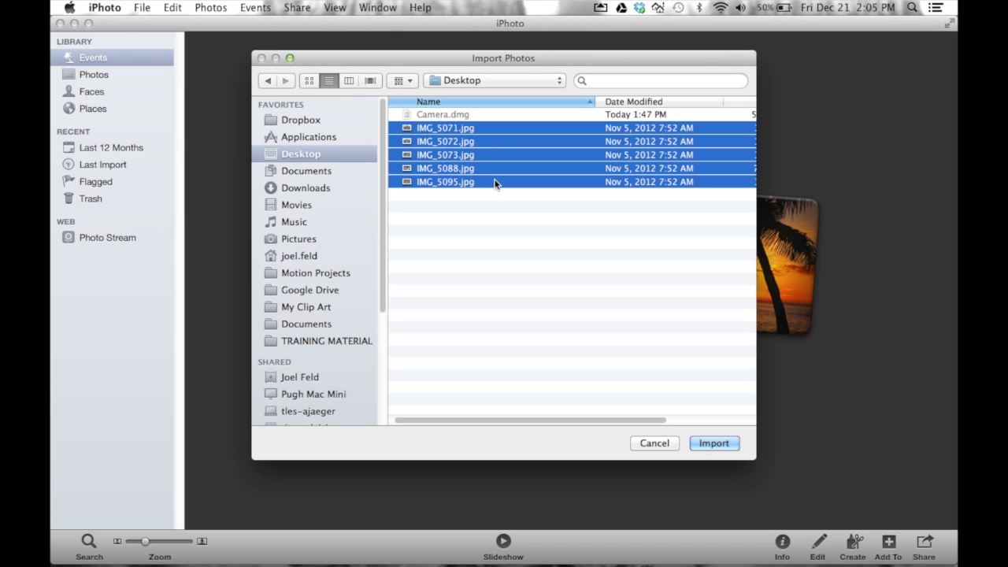
{"action": "left_click", "coordinate": [469, 210]}
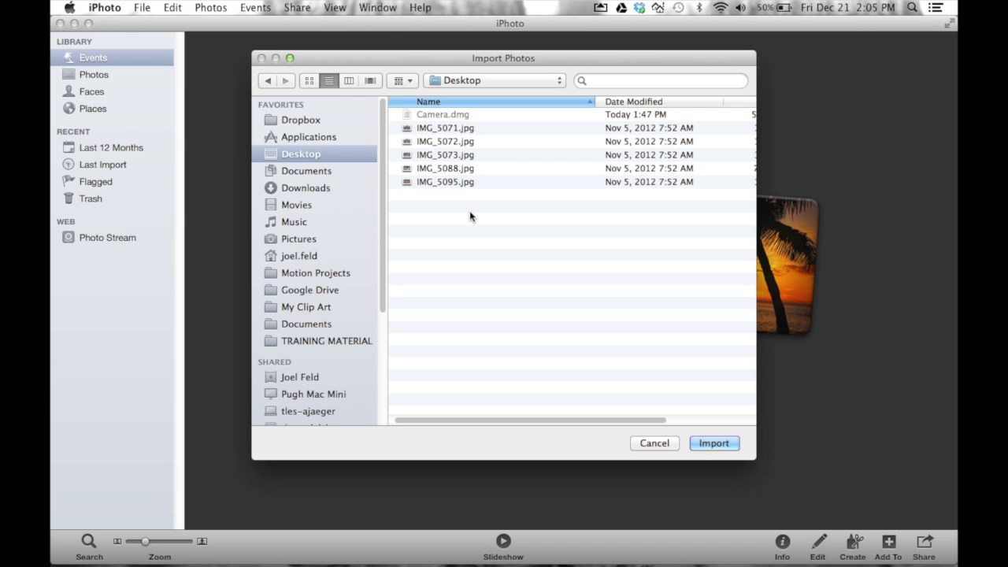
{"action": "left_click", "coordinate": [480, 131]}
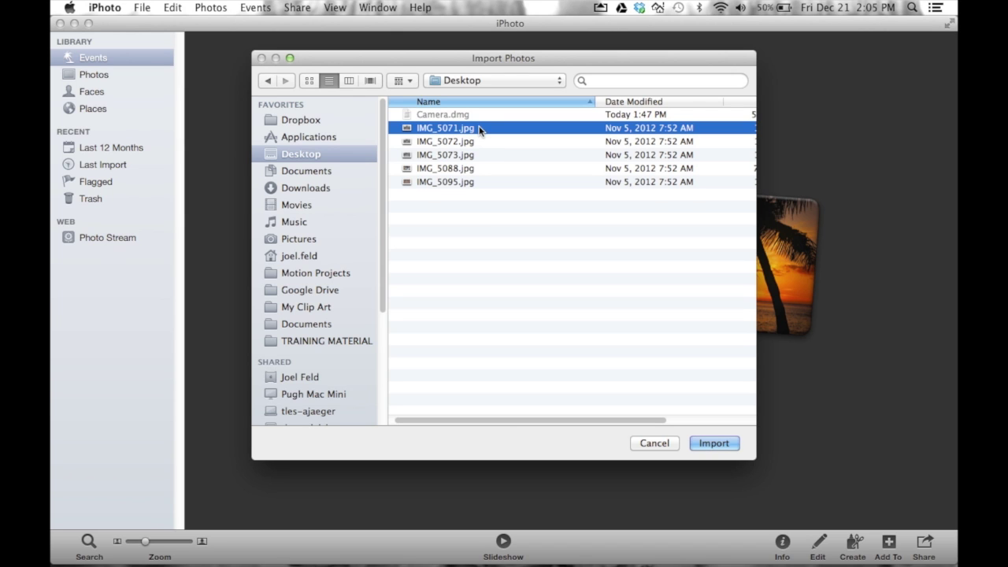
{"action": "left_click", "coordinate": [432, 182], "text": "shift"}
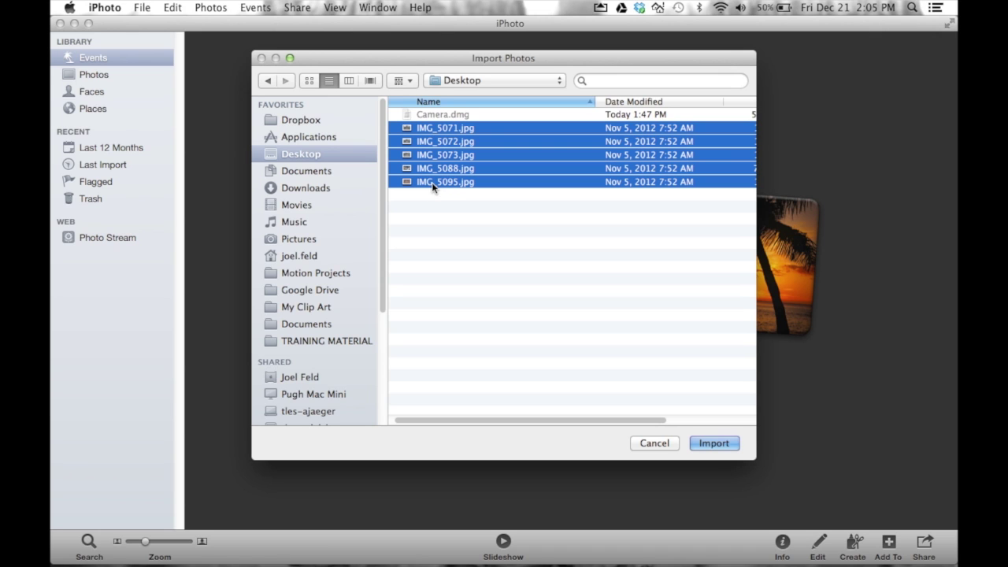
{"action": "left_click", "coordinate": [446, 197]}
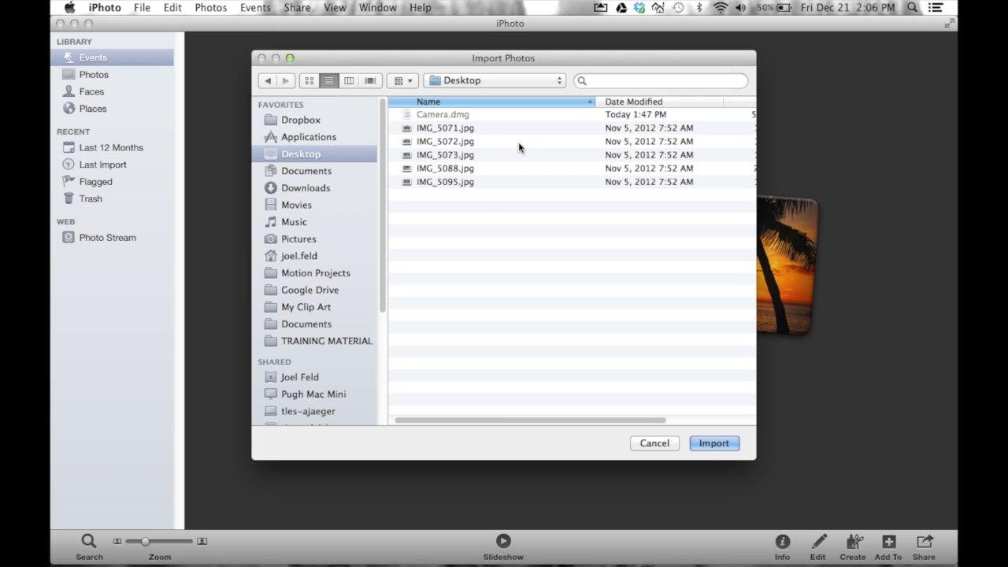
- Select only the non-adjacent photos IMG_5071.jpg and IMG_5088.jpg together
{"action": "left_click", "coordinate": [456, 127]}
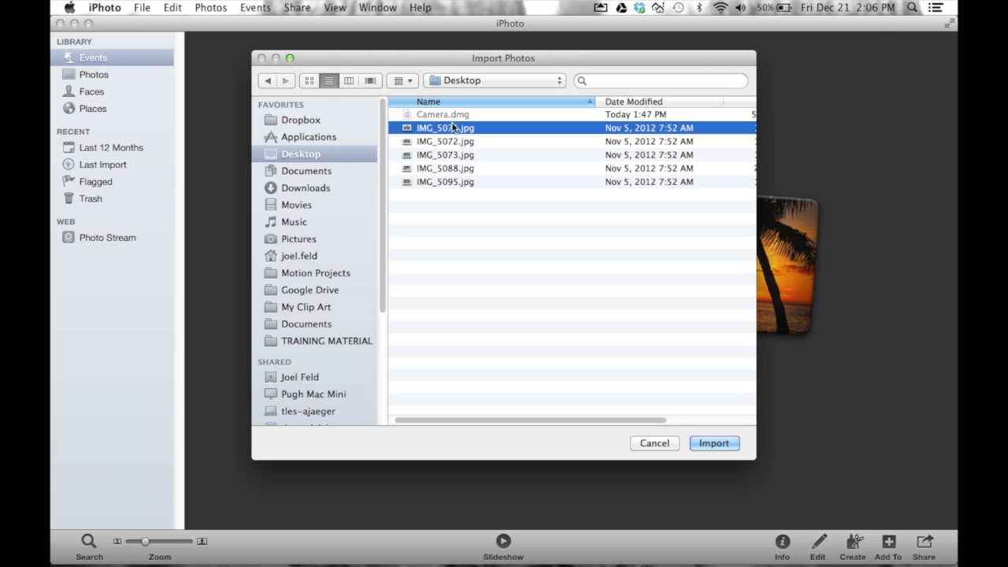
{"action": "left_click", "coordinate": [475, 167], "text": "super"}
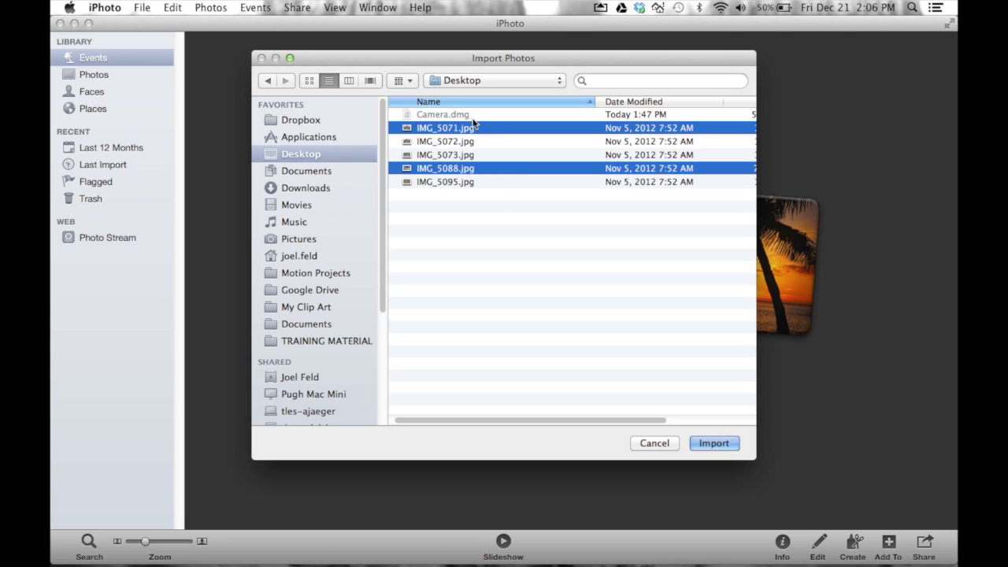
- Select all five photos from IMG_5071.jpg to IMG_5095.jpg and import them into the library
{"action": "left_click", "coordinate": [490, 135]}
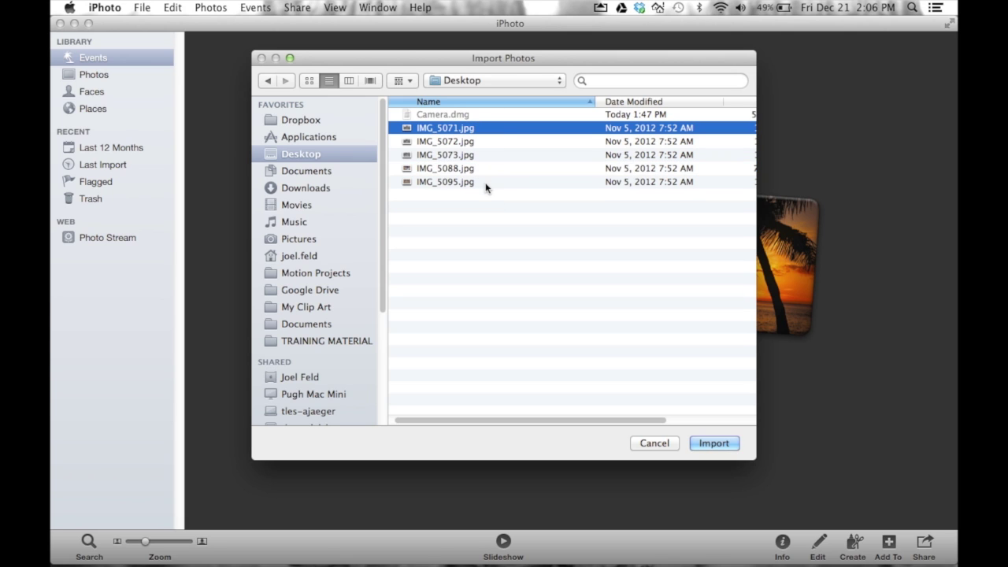
{"action": "left_click", "coordinate": [485, 183], "text": "shift"}
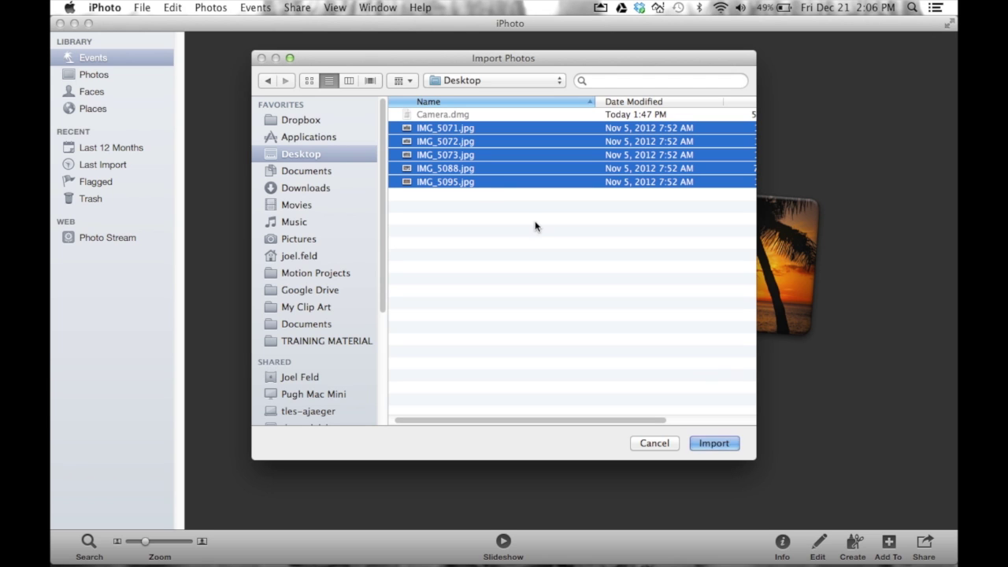
{"action": "left_click", "coordinate": [713, 443]}
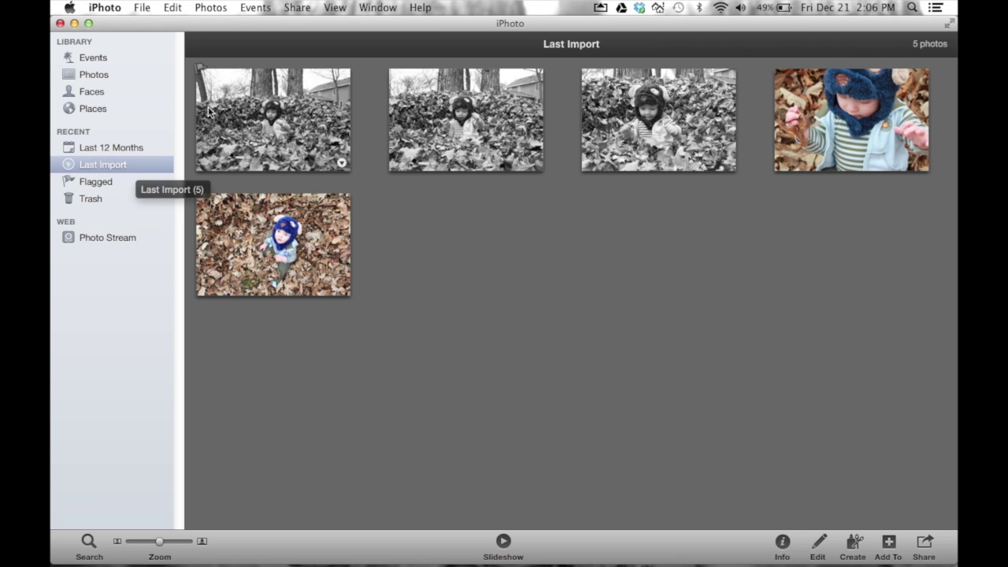
- View the imported photos grouped by event and as individual photos, and return to the Events view
{"action": "left_click", "coordinate": [101, 59]}
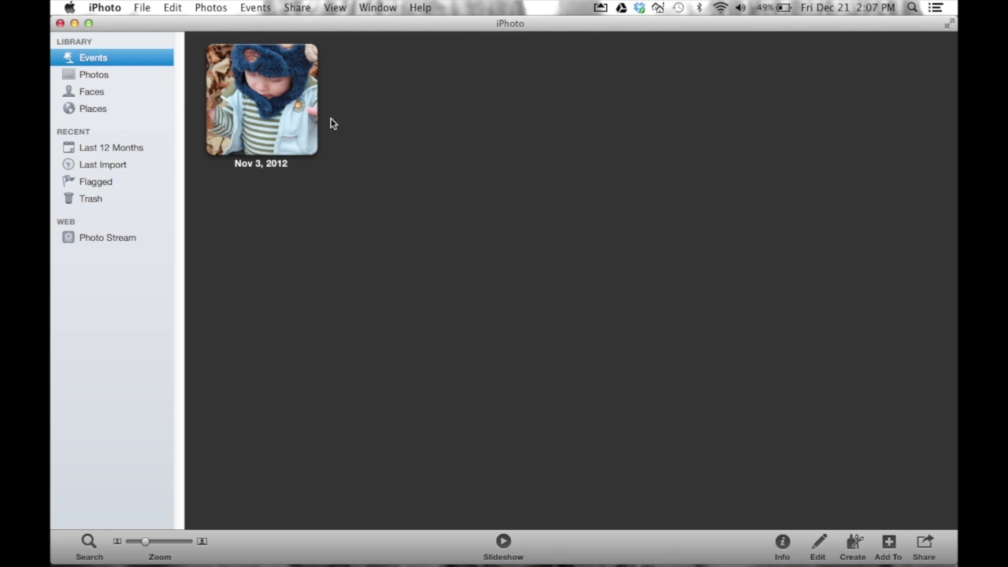
{"action": "left_click", "coordinate": [92, 76]}
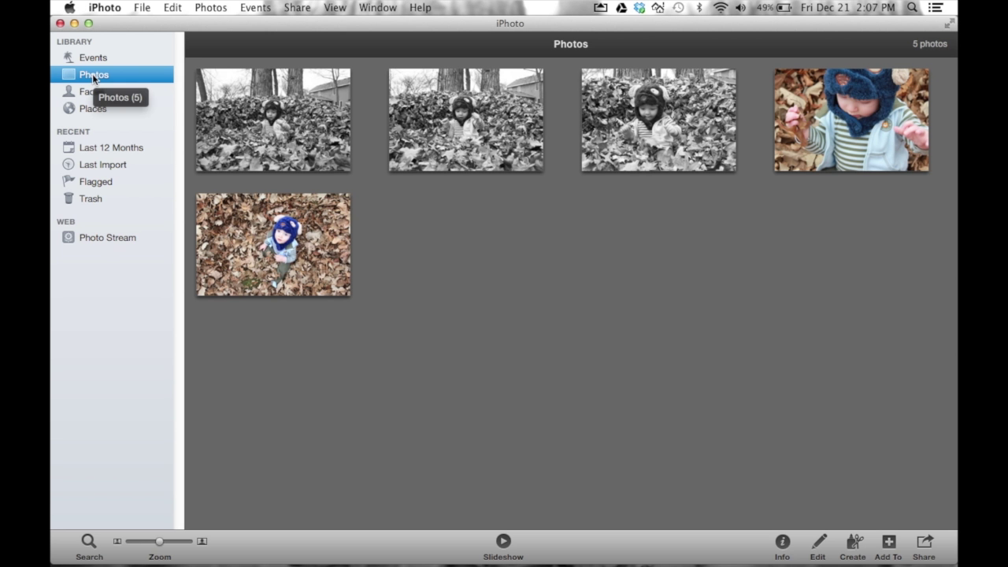
{"action": "left_click", "coordinate": [101, 59]}
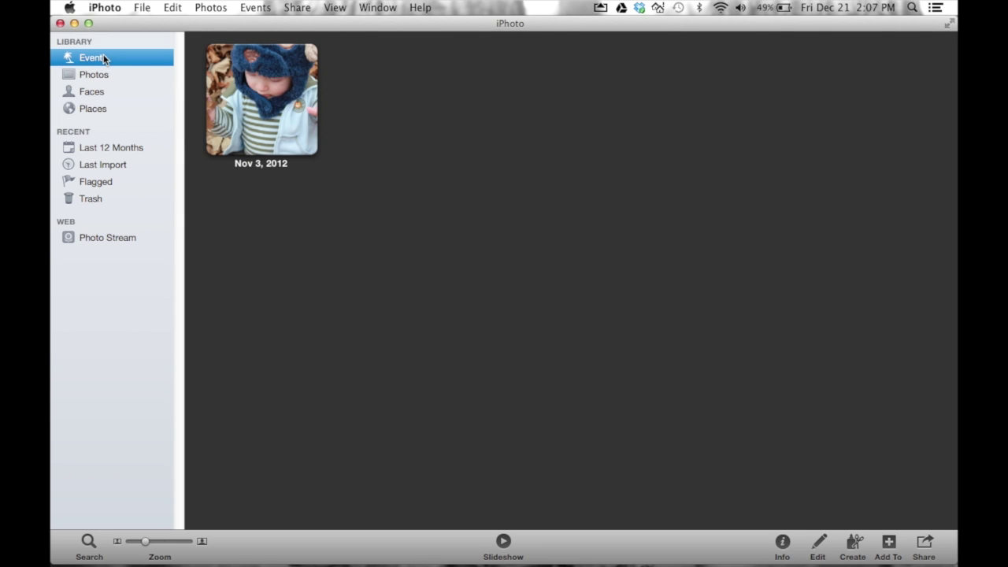
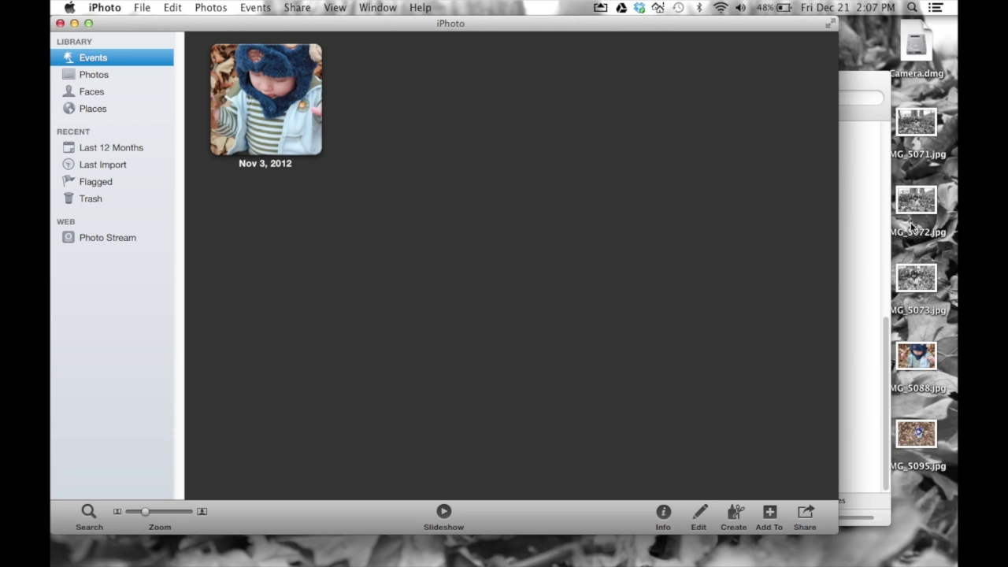
- Try adding IMG_5071.jpg from the desktop to the iPhoto library and decline importing the duplicate
{"action": "key", "text": "super+Tab"}
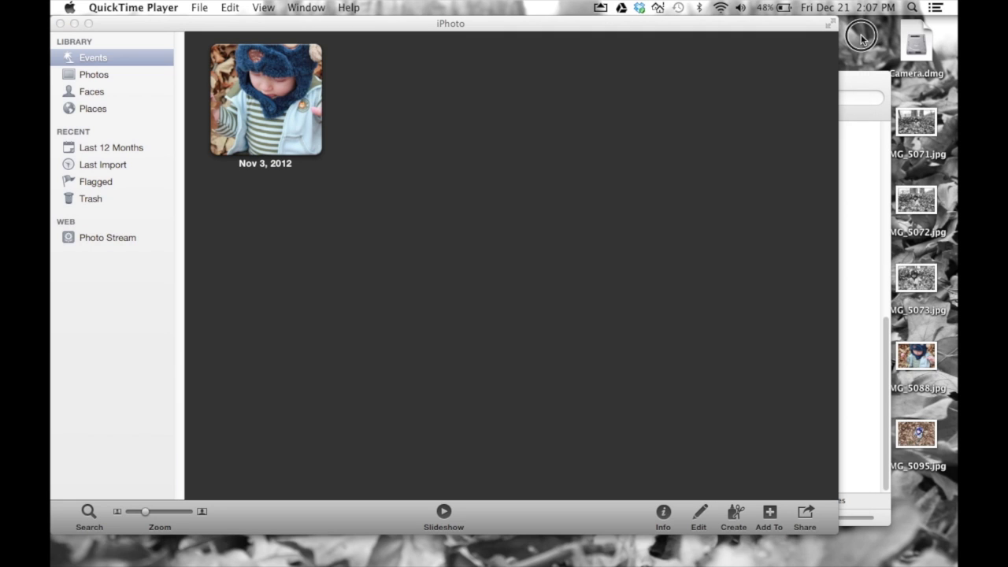
{"action": "left_click", "coordinate": [951, 120]}
{"action": "left_click", "coordinate": [922, 130]}
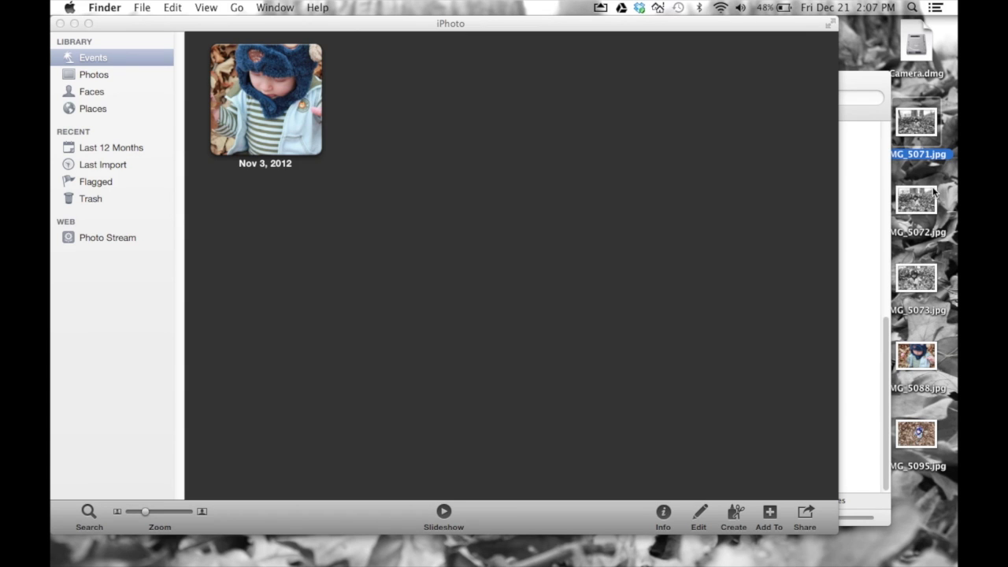
{"action": "left_click", "coordinate": [920, 190]}
{"action": "left_click", "coordinate": [925, 118]}
{"action": "left_click_drag", "start_coordinate": [903, 131], "coordinate": [642, 154]}
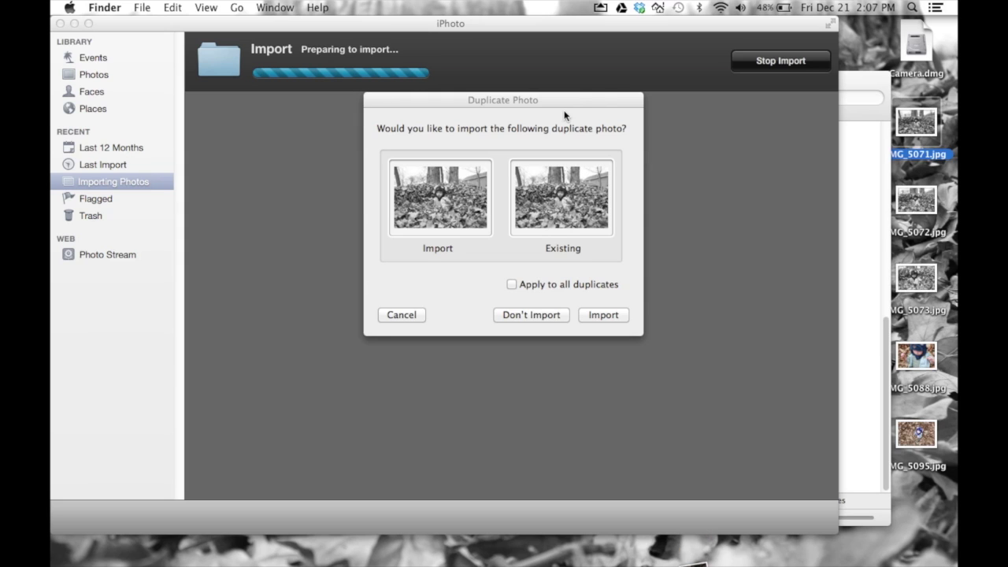
{"action": "left_click", "coordinate": [590, 100]}
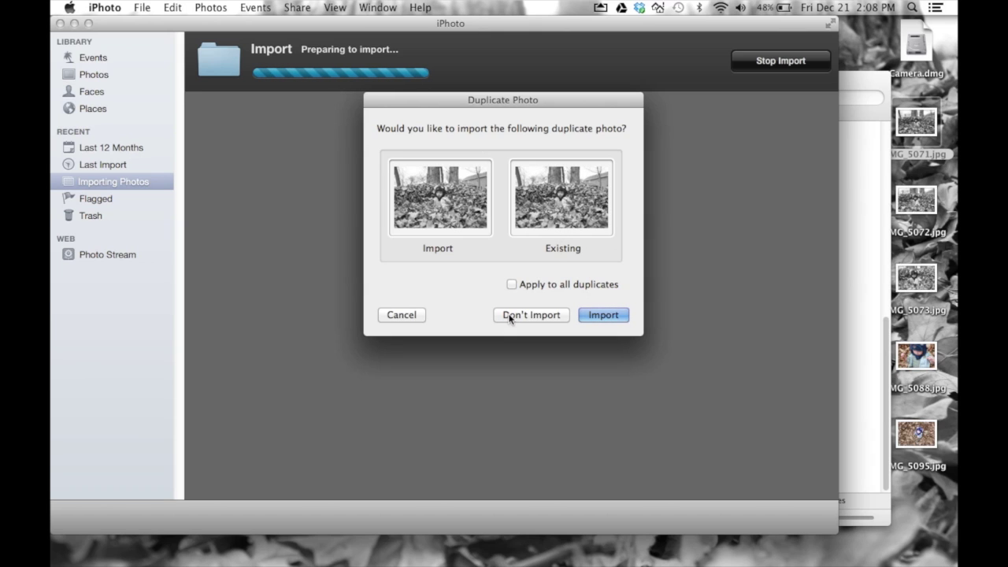
{"action": "left_click", "coordinate": [533, 317]}
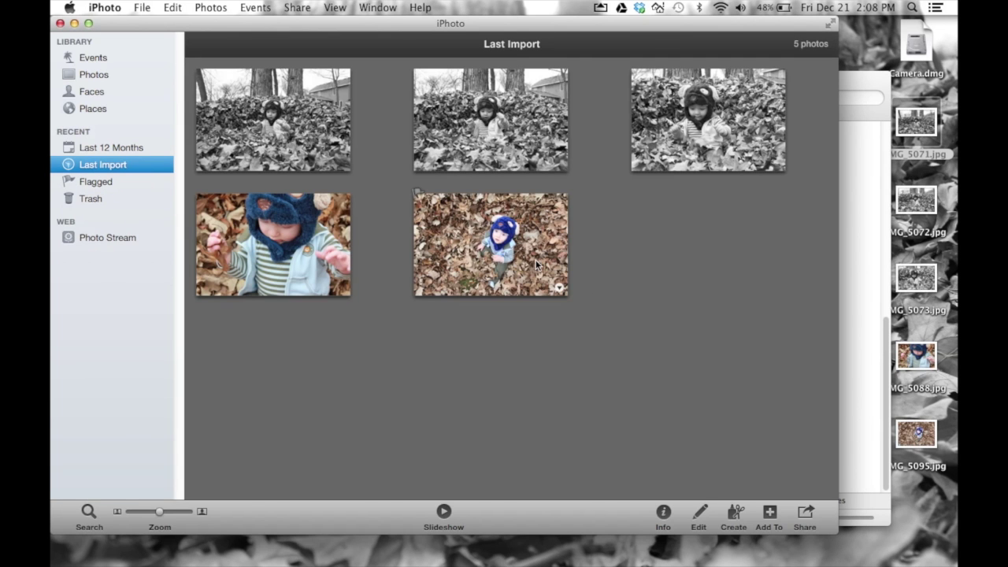
- Add IMG_5088.jpg from the desktop to the iPhoto library and accept importing the duplicate
{"action": "mouse_move", "coordinate": [747, 167]}
{"action": "left_click", "coordinate": [928, 372]}
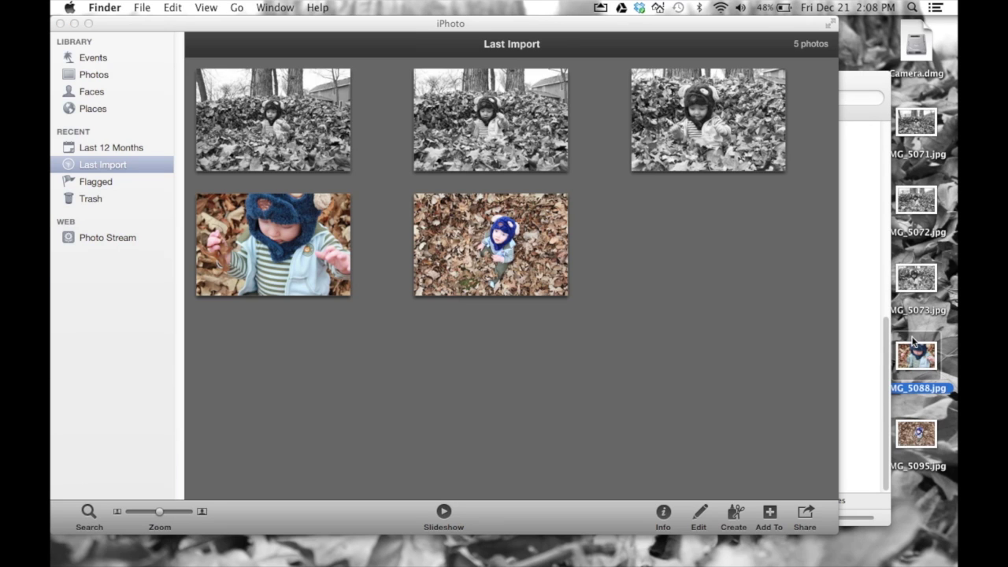
{"action": "left_click_drag", "start_coordinate": [929, 373], "coordinate": [718, 274]}
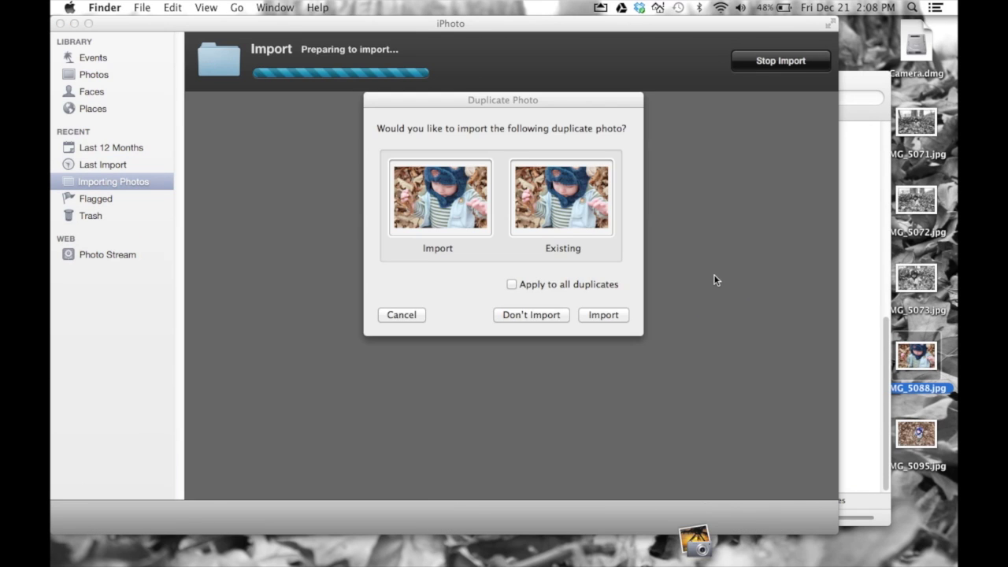
{"action": "left_click", "coordinate": [604, 315]}
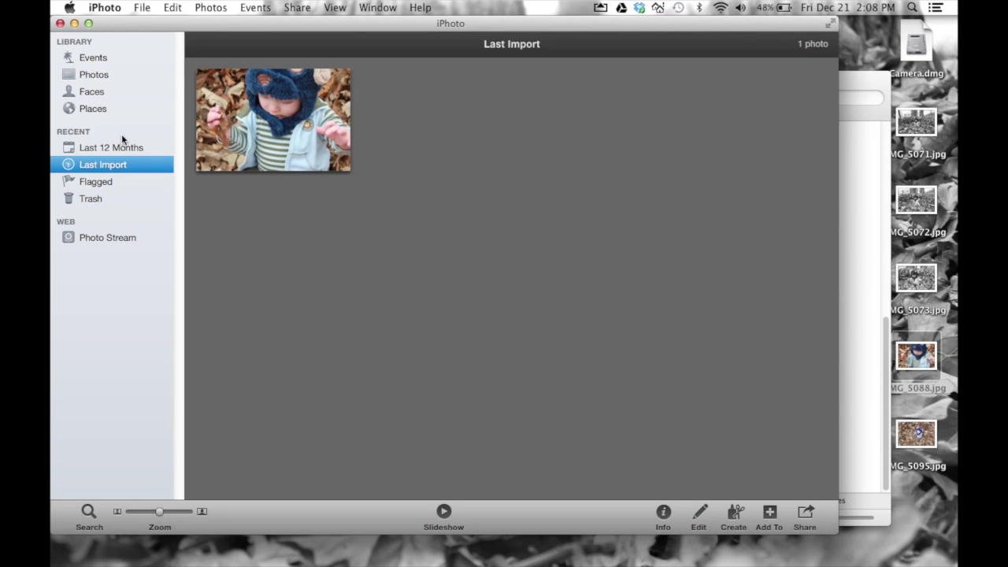
- View the library by event and as individual photos, and select the duplicate photo in the second event
{"action": "mouse_move", "coordinate": [282, 138]}
{"action": "left_click", "coordinate": [86, 57]}
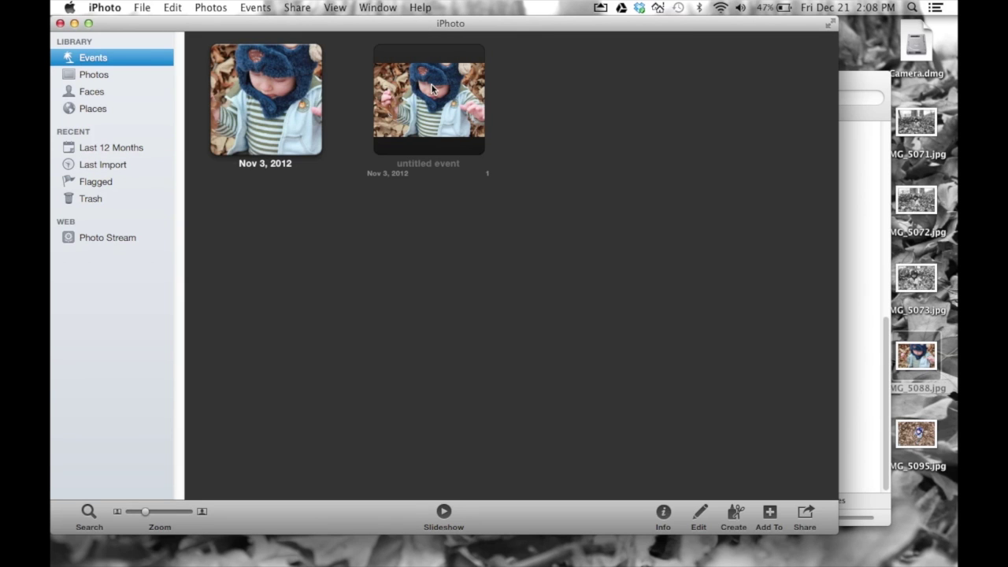
{"action": "left_click", "coordinate": [104, 74]}
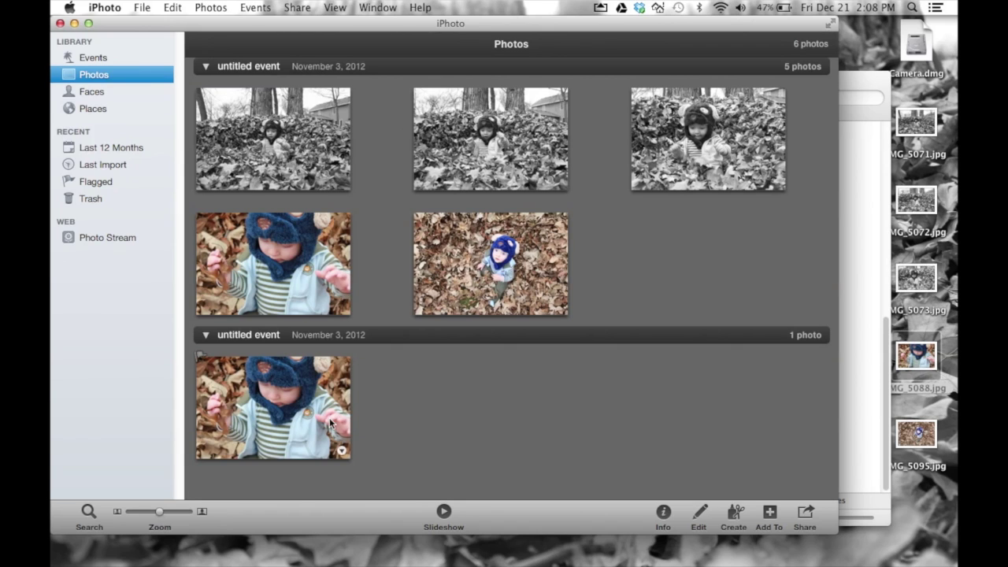
{"action": "left_click", "coordinate": [331, 424]}
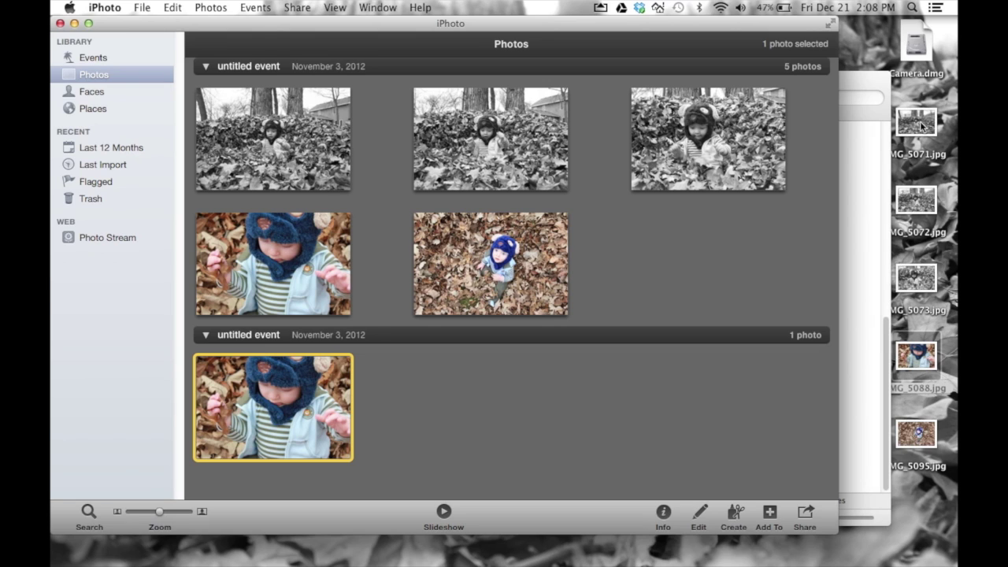
- Try adding IMG_5072.jpg from the desktop to the library, cancel the duplicate import, and return to the Events view
{"action": "left_click_drag", "start_coordinate": [925, 205], "coordinate": [687, 218]}
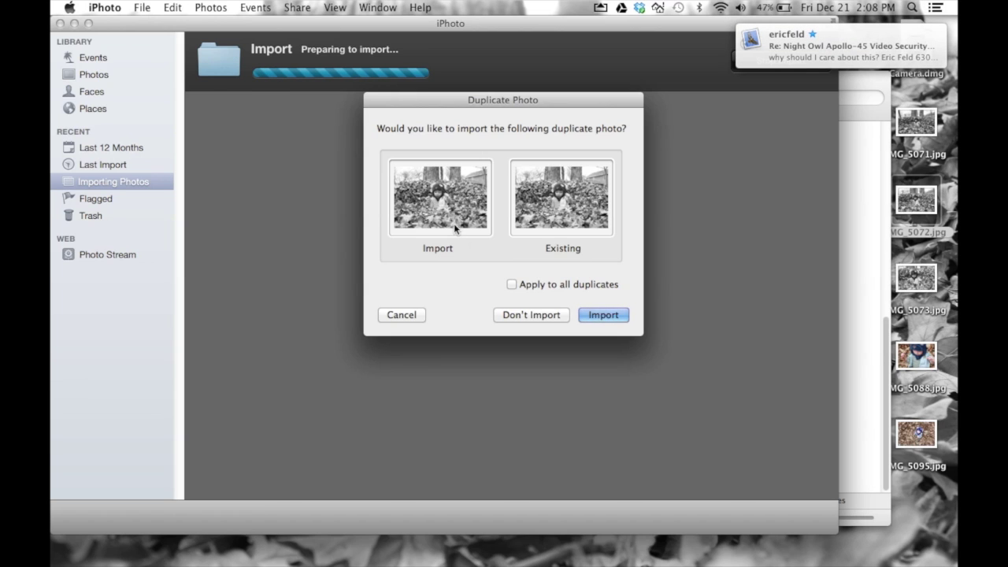
{"action": "left_click", "coordinate": [395, 318]}
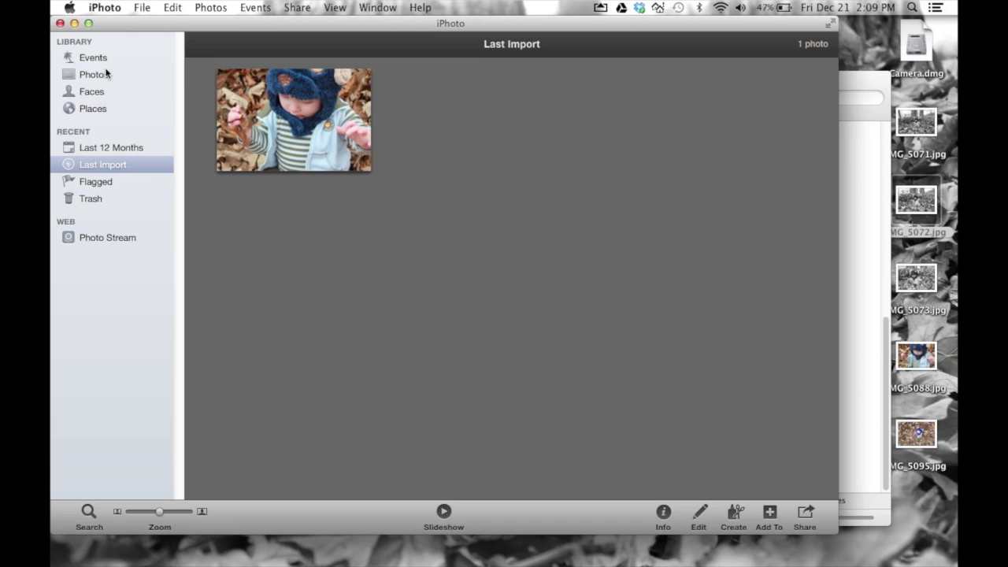
{"action": "left_click", "coordinate": [99, 57]}
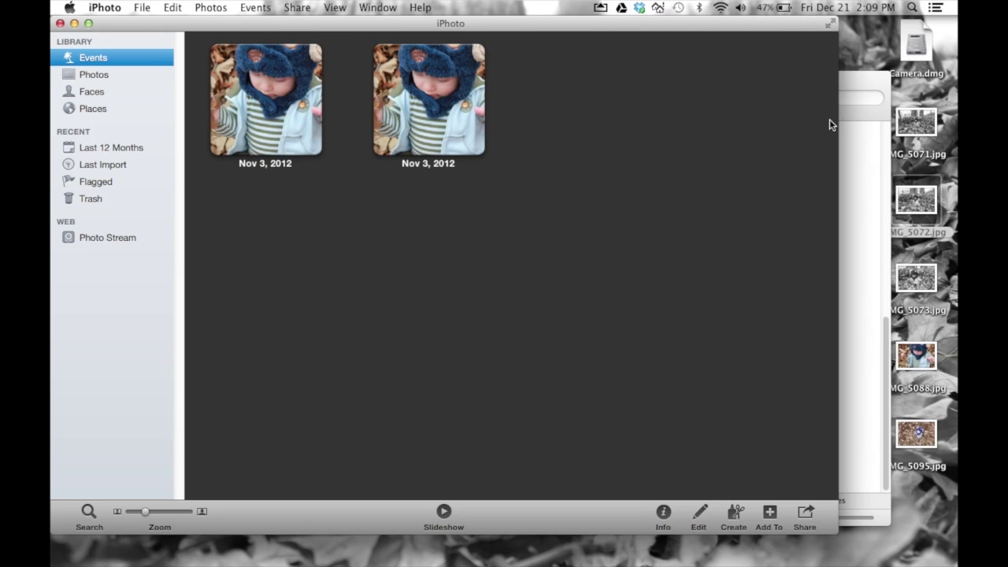
- Open the Camera.dmg disk image on the desktop to load the SD Card photos in iPhoto, and enlarge the iPhoto window
{"action": "left_click", "coordinate": [916, 43]}
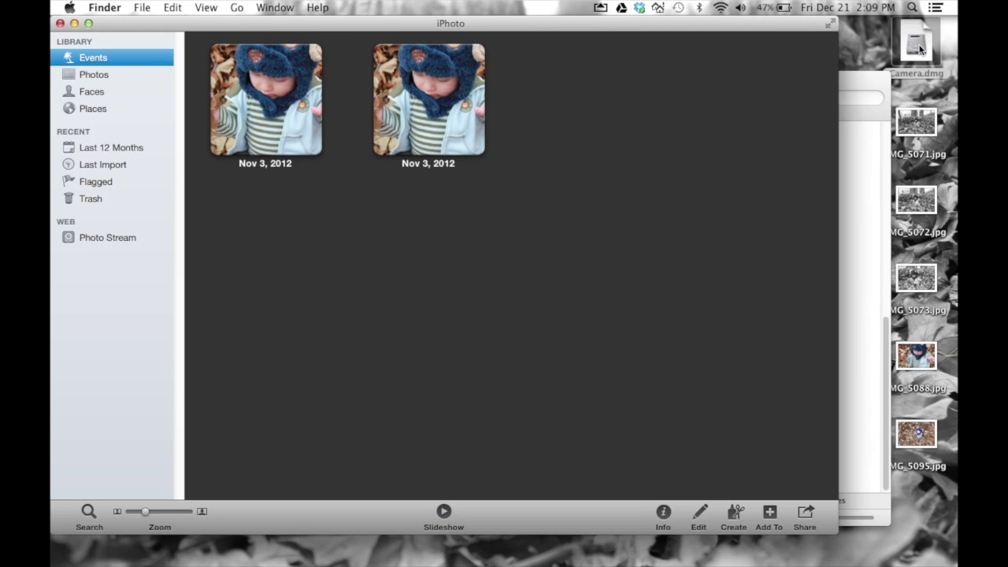
{"action": "double_click", "coordinate": [916, 43]}
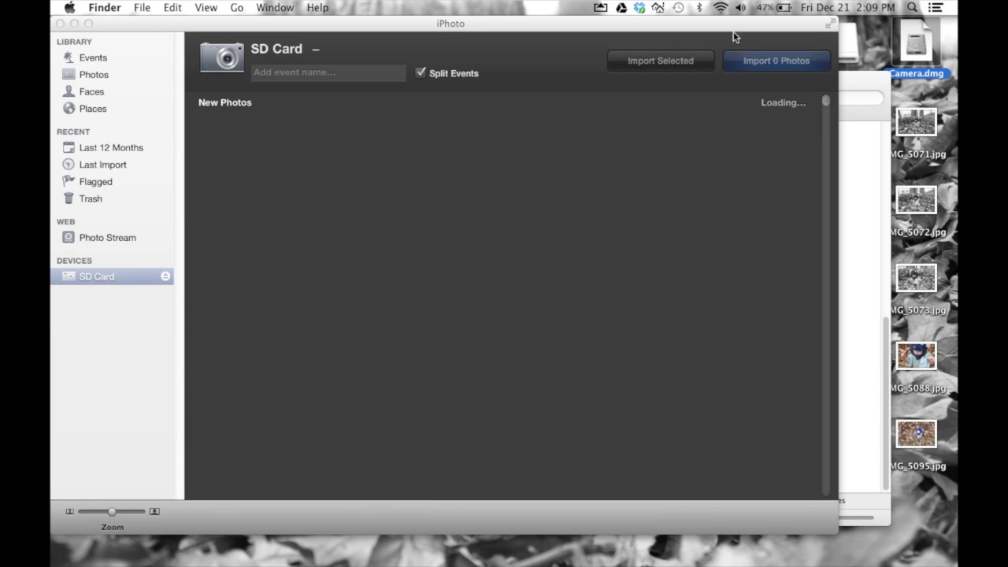
{"action": "left_click", "coordinate": [154, 27]}
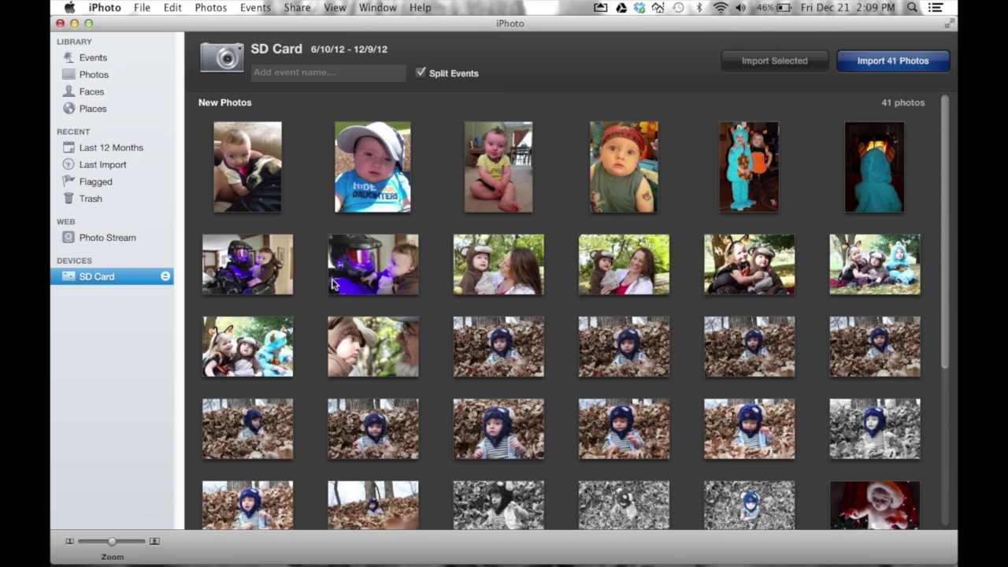
- Look through the photos on the SD Card and examine its date range, event name and import options
{"action": "scroll", "coordinate": [378, 277], "scroll_direction": "down", "scroll_amount": 5}
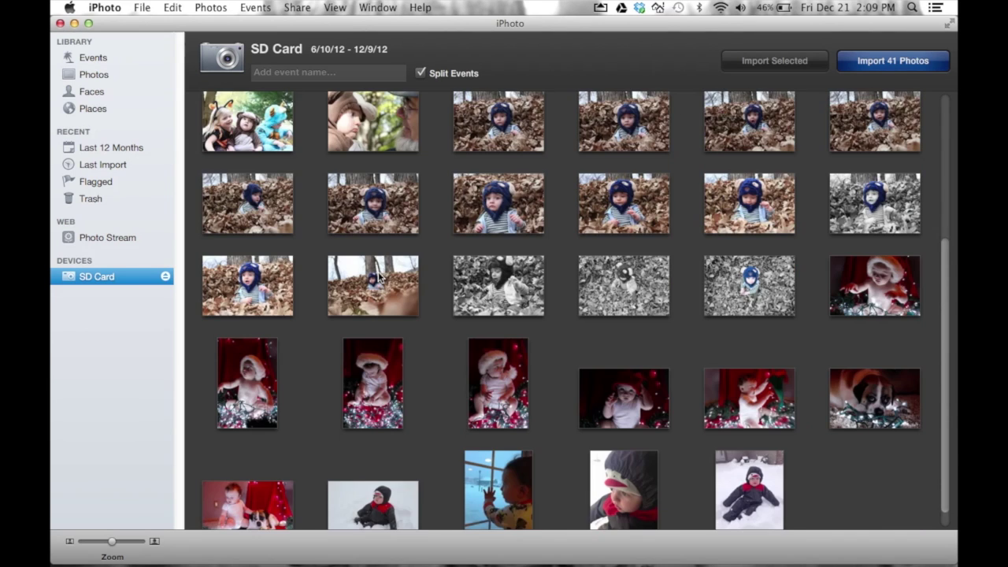
{"action": "scroll", "coordinate": [378, 273], "scroll_direction": "up", "scroll_amount": 5}
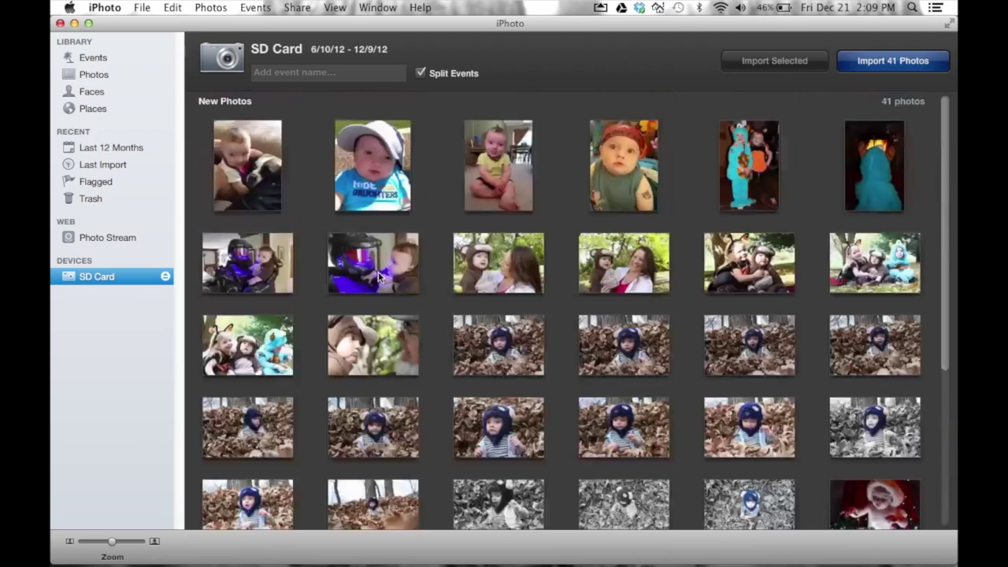
{"action": "left_click", "coordinate": [810, 27]}
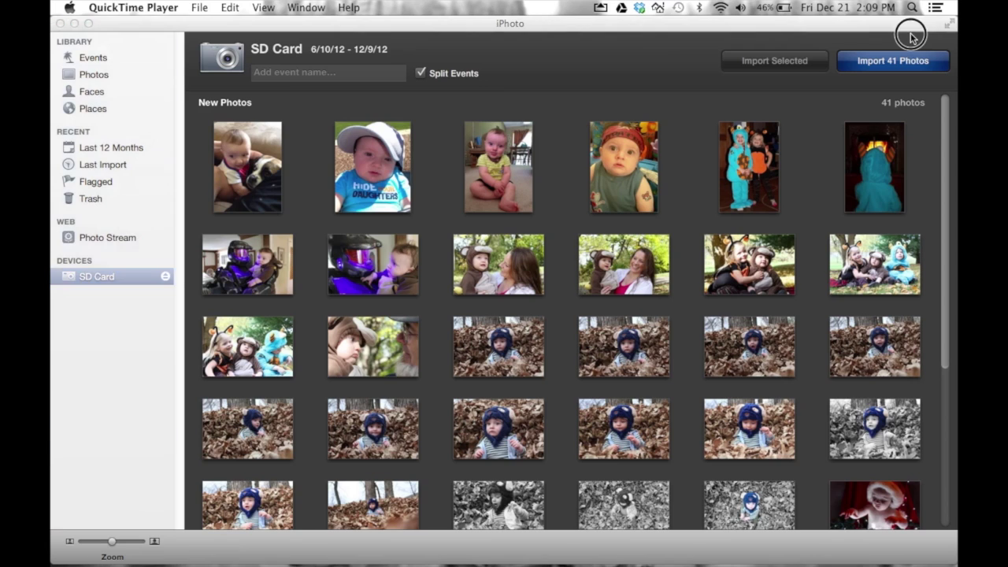
{"action": "left_click", "coordinate": [260, 50]}
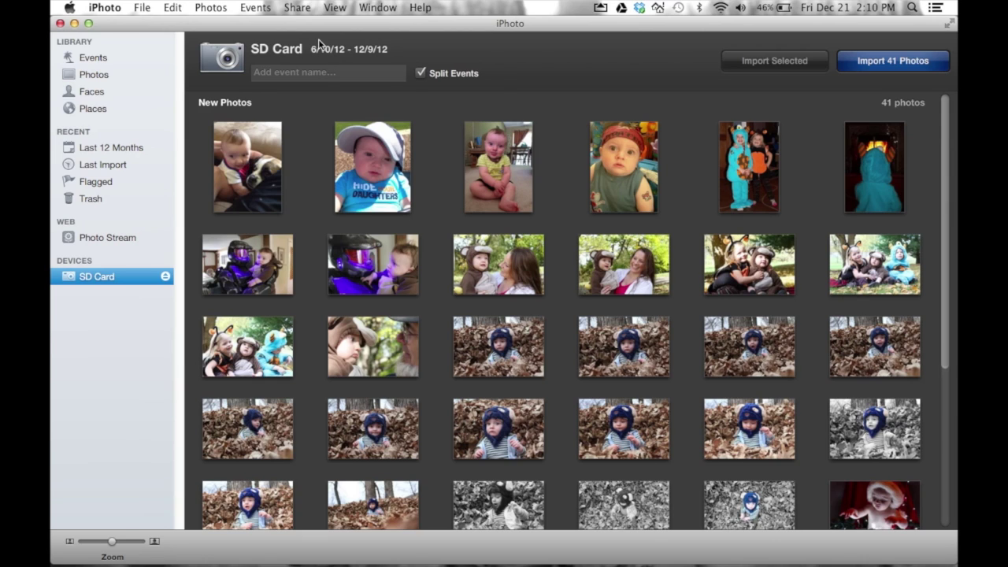
{"action": "left_click", "coordinate": [297, 77]}
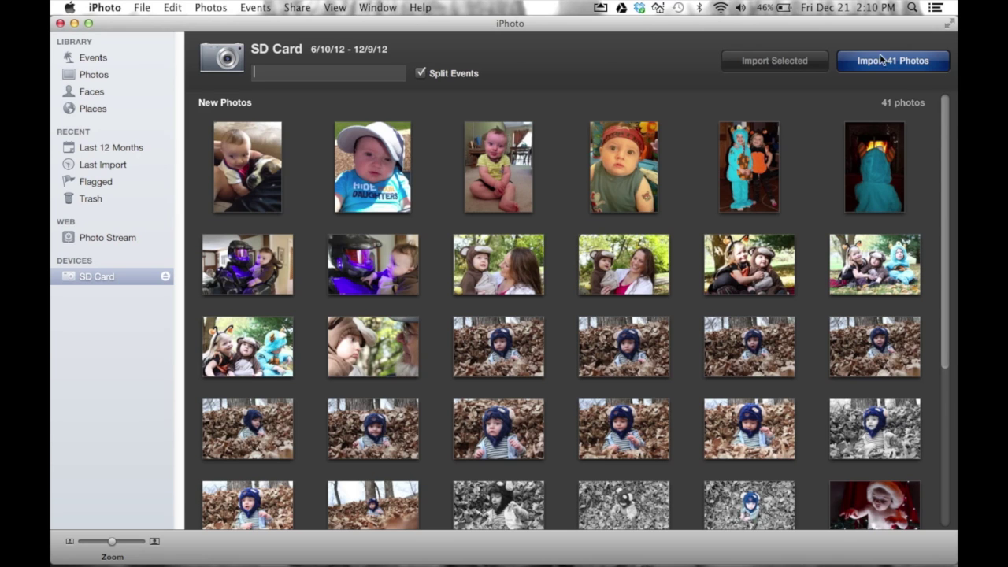
{"action": "scroll", "coordinate": [563, 221], "scroll_direction": "down", "scroll_amount": 2}
{"action": "scroll", "coordinate": [564, 222], "scroll_direction": "up", "scroll_amount": 2}
{"action": "scroll", "coordinate": [577, 406], "scroll_direction": "down", "scroll_amount": 4}
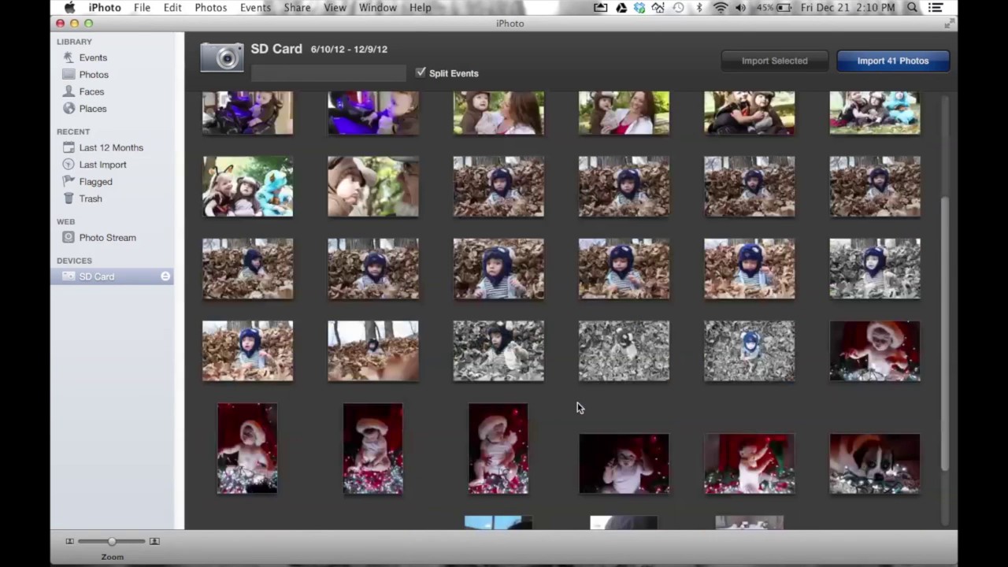
{"action": "scroll", "coordinate": [577, 407], "scroll_direction": "up", "scroll_amount": 7}
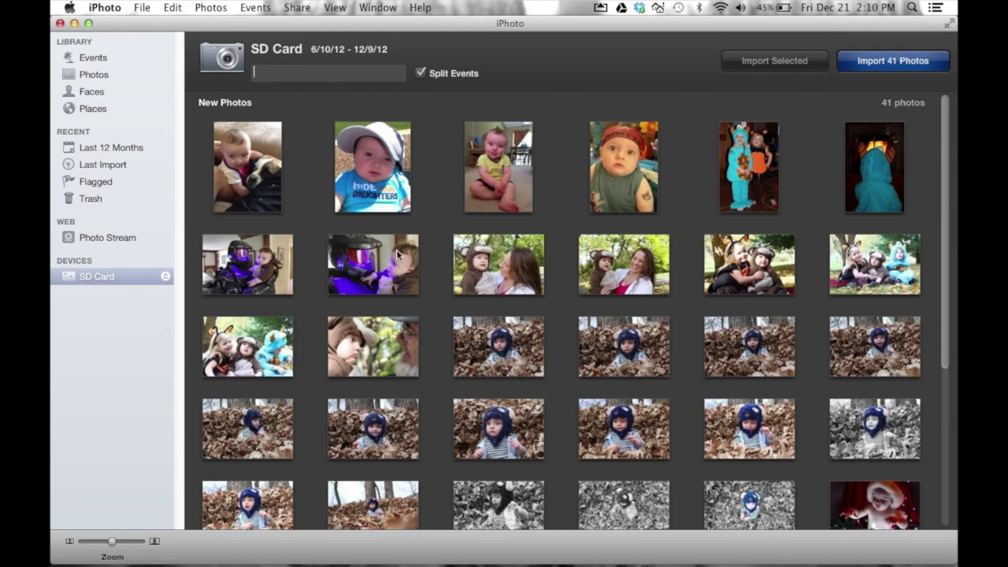
- Examine the different groups of photos on the SD Card by selecting single photos throughout the list, and clear the selection
{"action": "left_click", "coordinate": [246, 153]}
{"action": "left_click", "coordinate": [373, 166]}
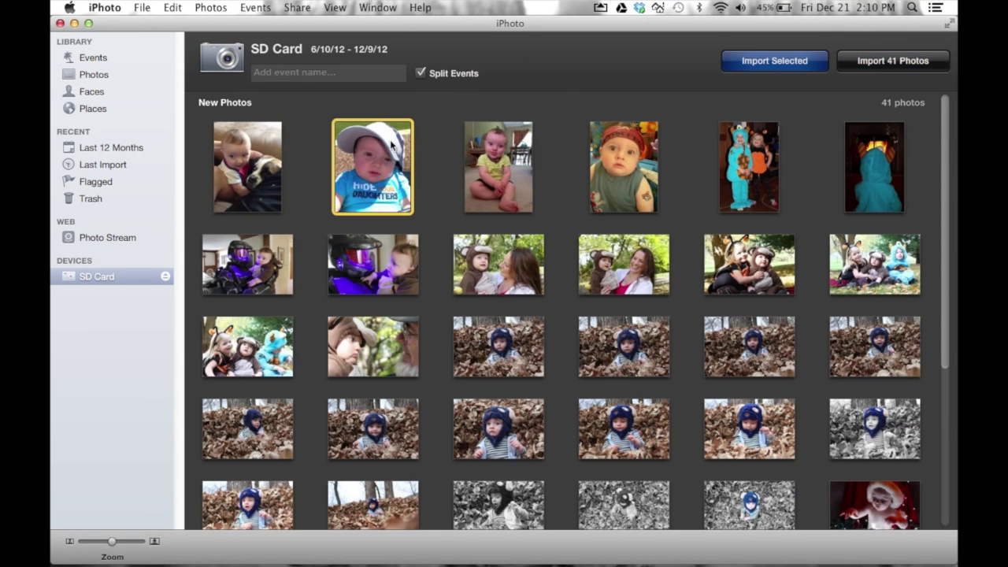
{"action": "left_click", "coordinate": [497, 165]}
{"action": "left_click", "coordinate": [604, 159]}
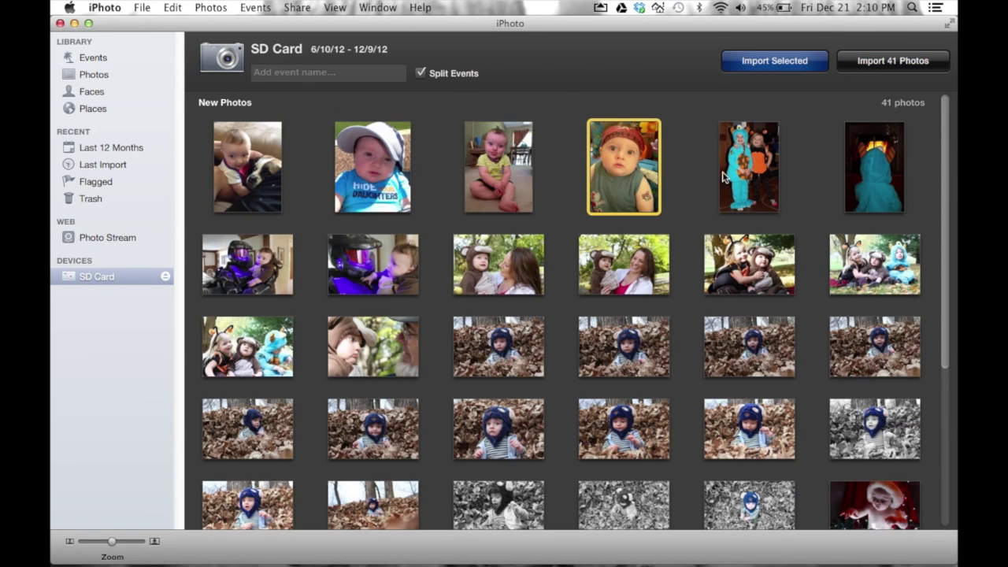
{"action": "scroll", "coordinate": [621, 197], "scroll_direction": "down", "scroll_amount": 6}
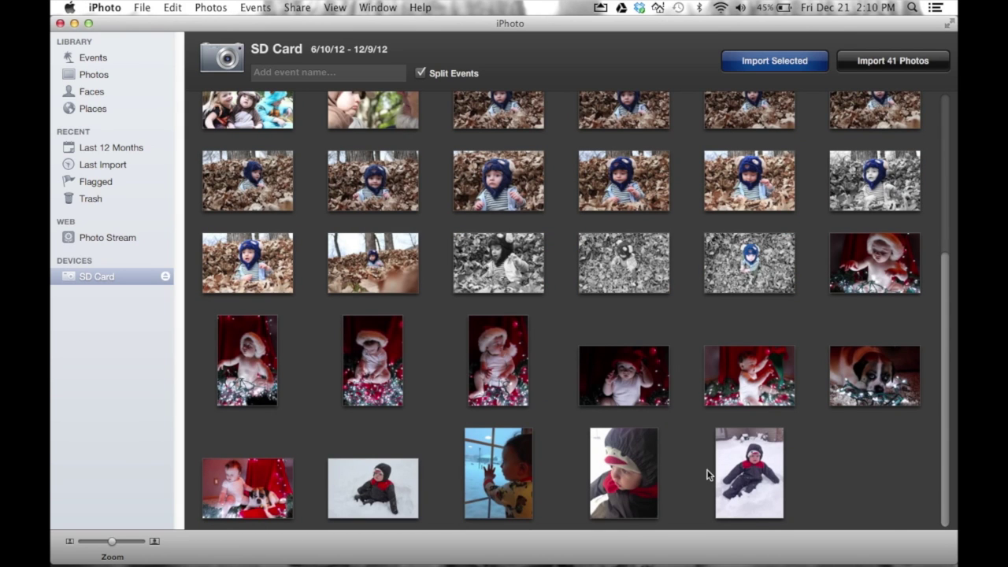
{"action": "scroll", "coordinate": [709, 472], "scroll_direction": "up", "scroll_amount": 3}
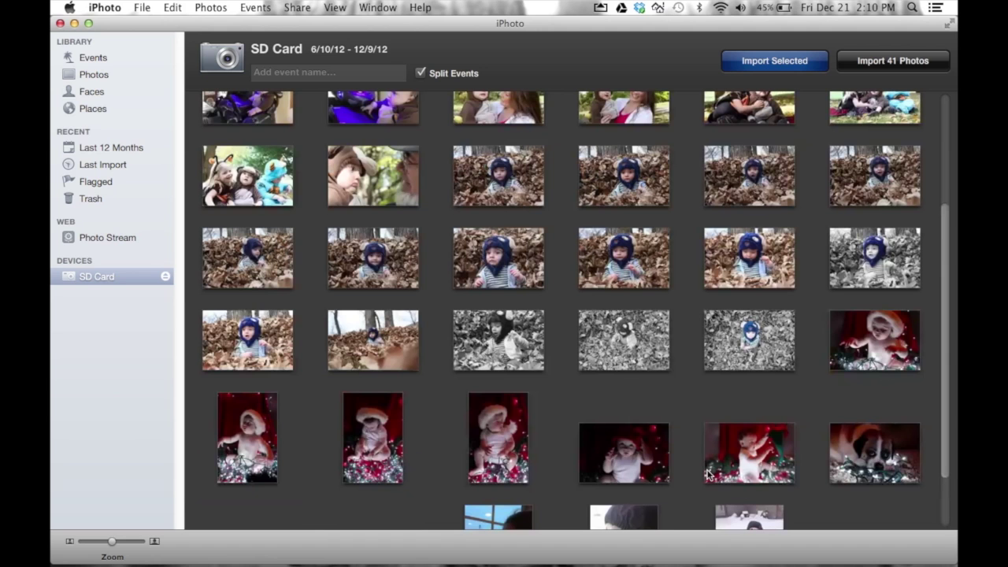
{"action": "left_click", "coordinate": [513, 181]}
{"action": "scroll", "coordinate": [420, 168], "scroll_direction": "up", "scroll_amount": 5}
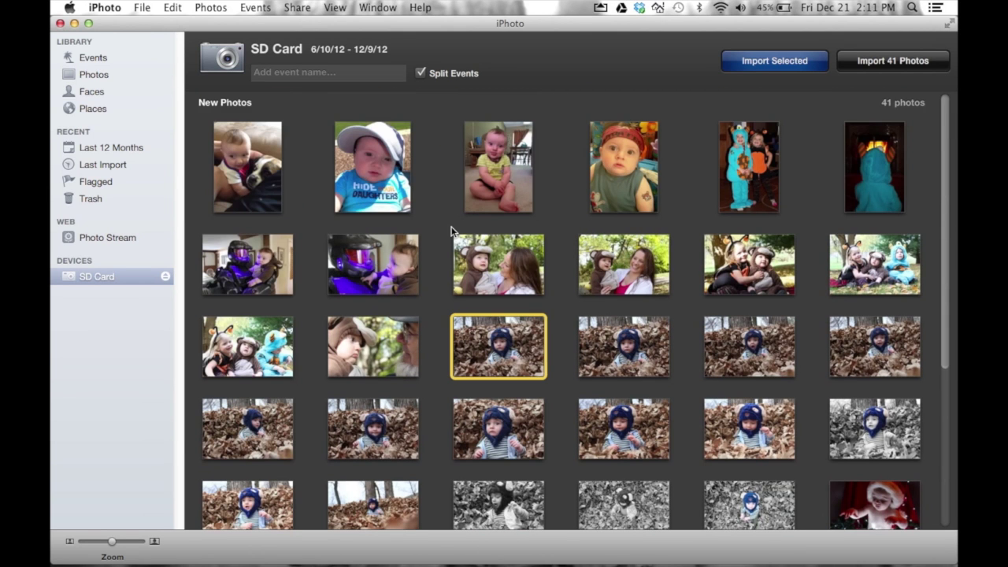
{"action": "scroll", "coordinate": [510, 240], "scroll_direction": "down", "scroll_amount": 5}
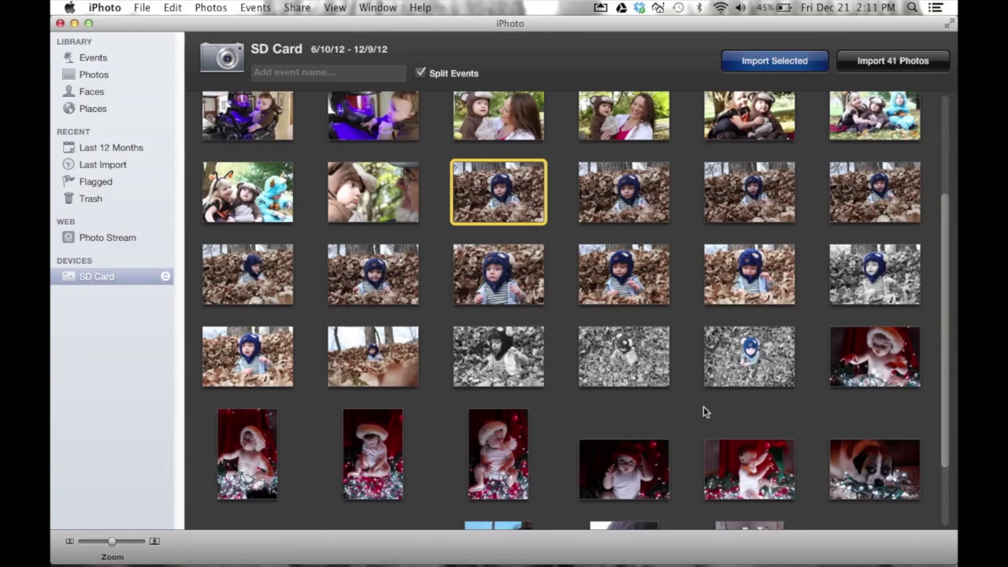
{"action": "left_click", "coordinate": [373, 455]}
{"action": "scroll", "coordinate": [419, 185], "scroll_direction": "up", "scroll_amount": 5}
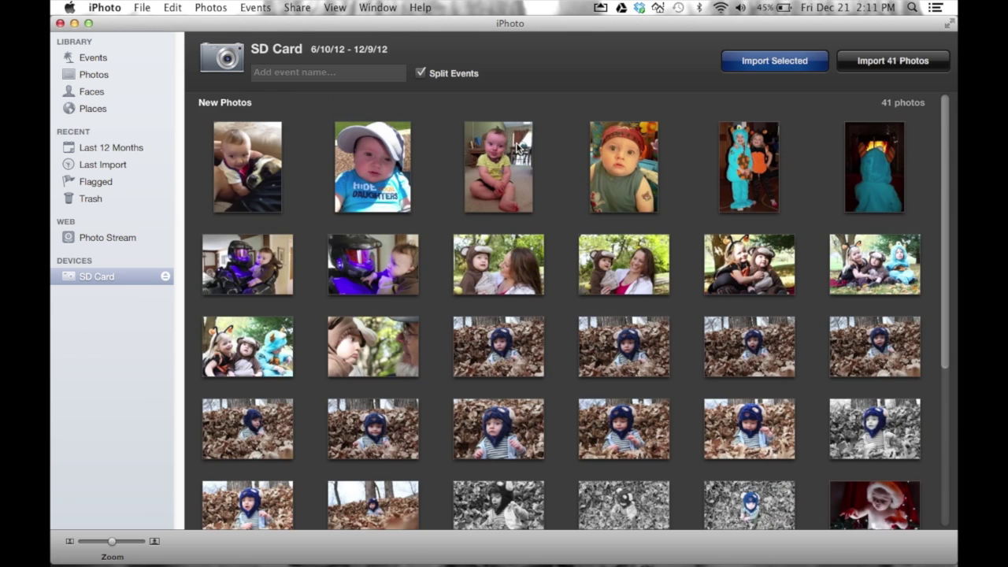
{"action": "left_click", "coordinate": [489, 280]}
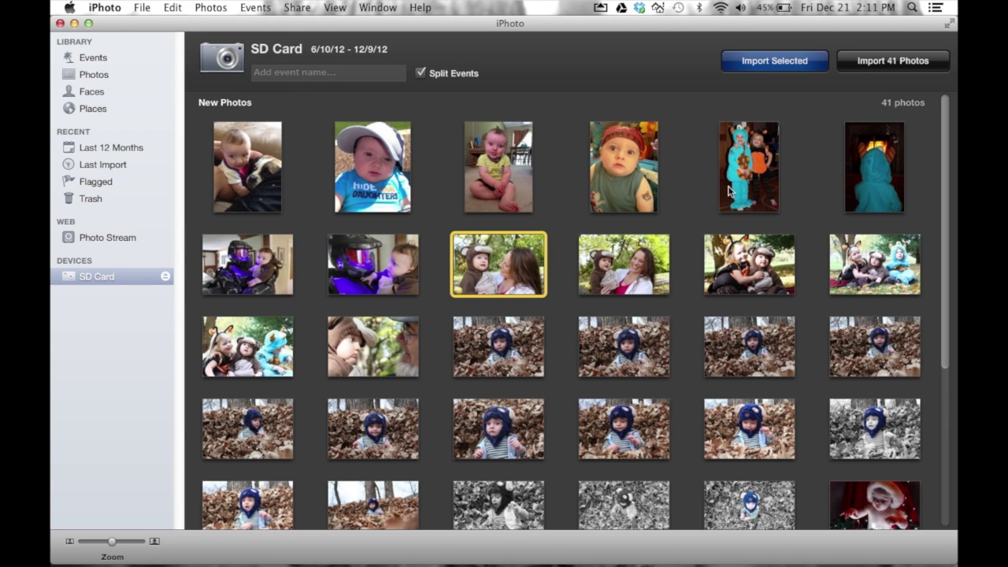
{"action": "left_click", "coordinate": [760, 153]}
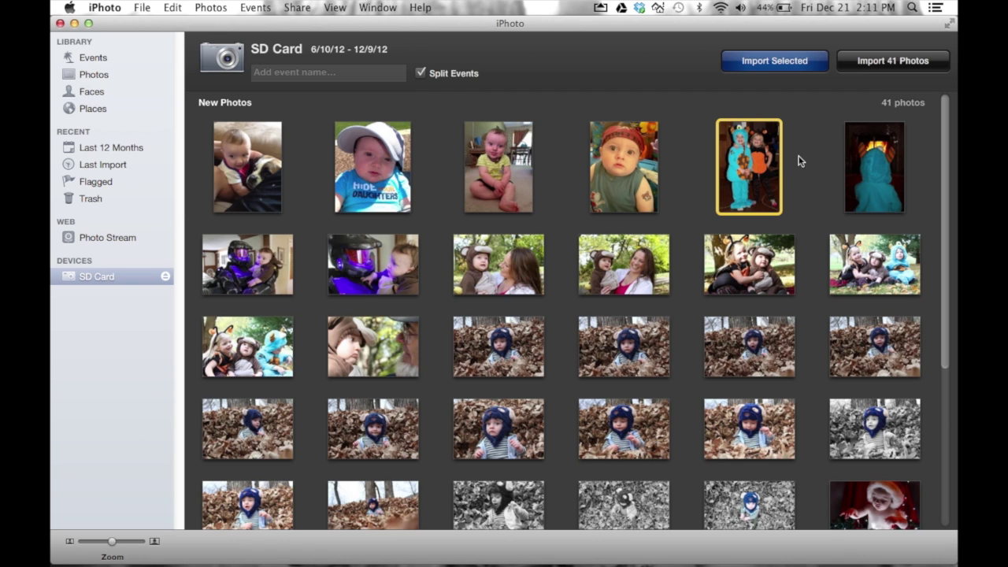
{"action": "left_click", "coordinate": [827, 169]}
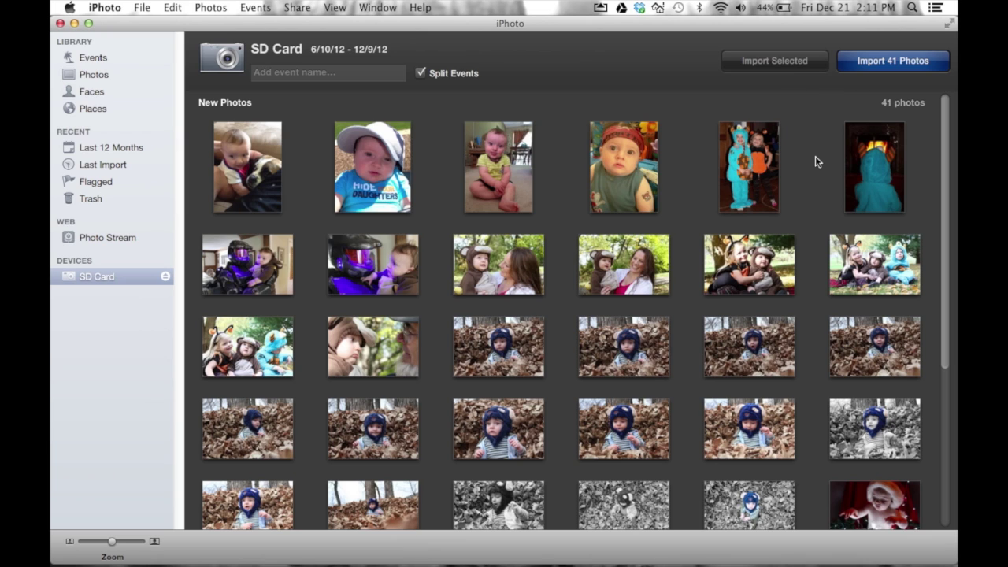
- Import only the ten consecutive photos from the two costumed children to the bear-hat close-up, keeping the originals on the SD Card
{"action": "left_click", "coordinate": [749, 161]}
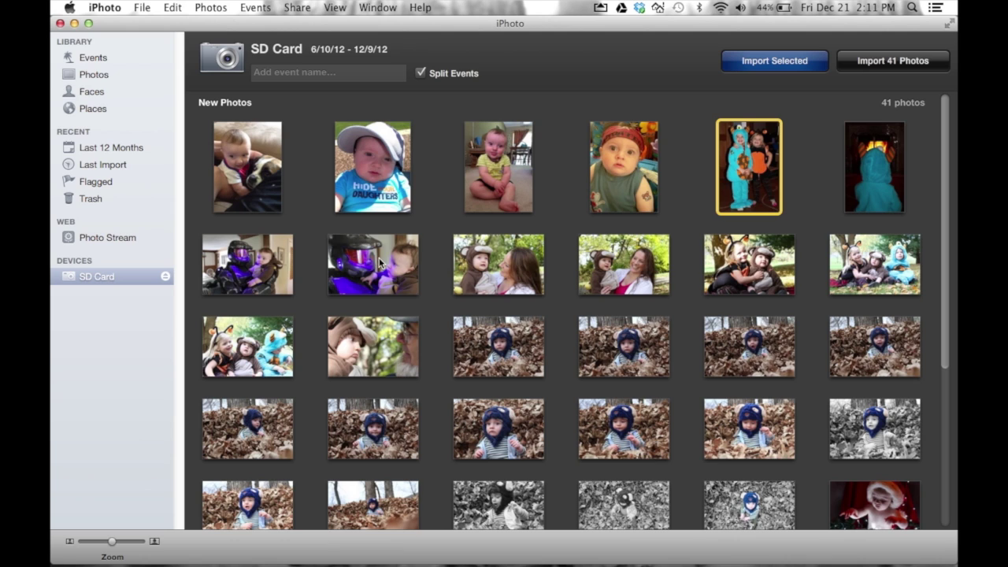
{"action": "left_click", "coordinate": [377, 342], "text": "shift"}
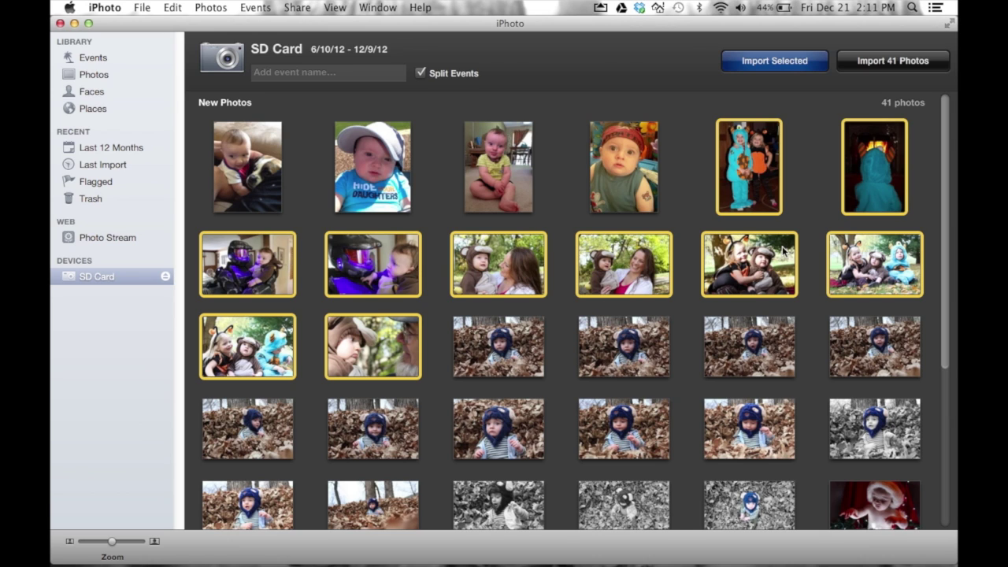
{"action": "left_click", "coordinate": [775, 62]}
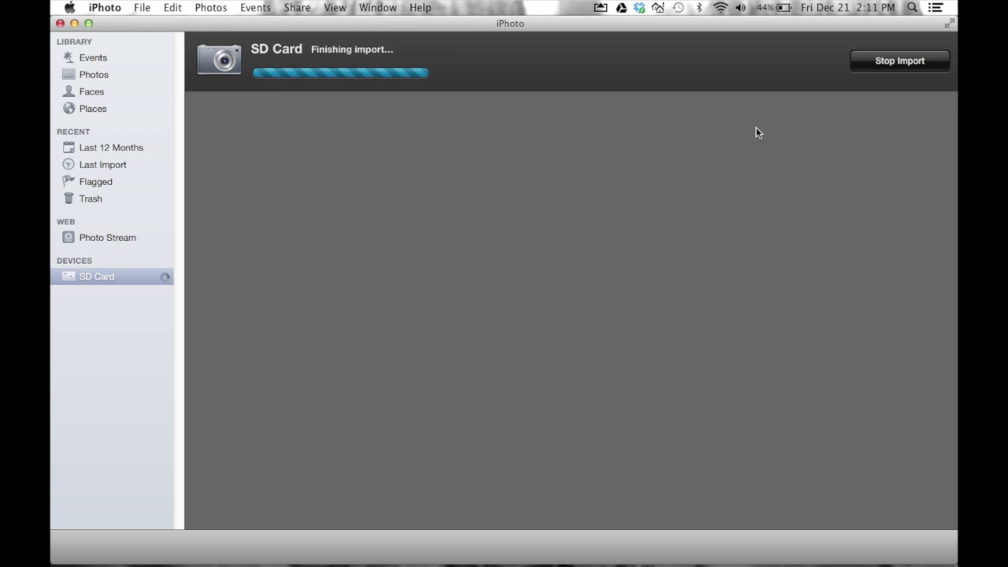
{"action": "left_click_drag", "start_coordinate": [577, 137], "coordinate": [656, 149]}
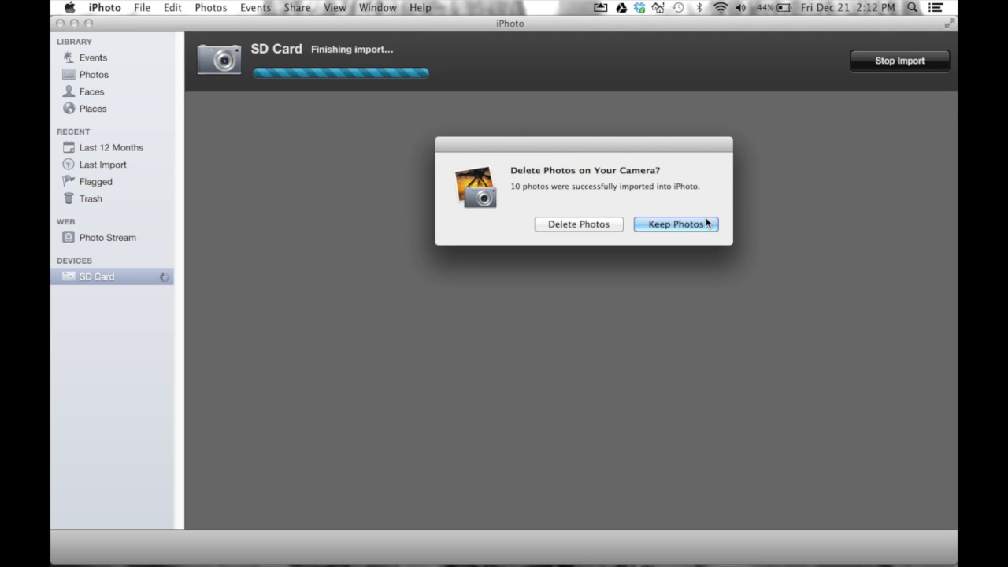
{"action": "left_click", "coordinate": [672, 224]}
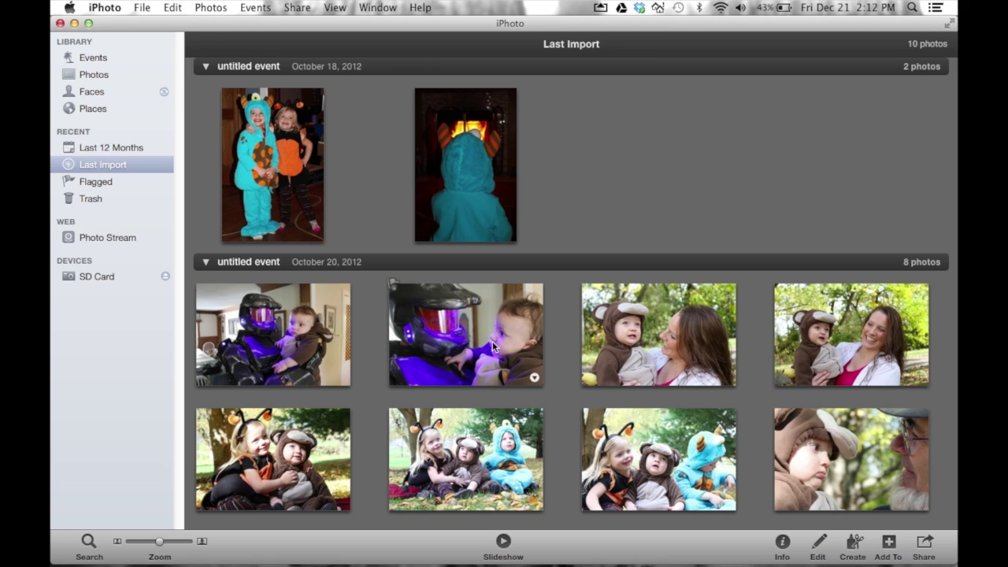
- Inspect photos in the October 20, 2012 event of the last import, ending with its first photo selected
{"action": "left_click", "coordinate": [642, 323]}
{"action": "left_click", "coordinate": [469, 318]}
{"action": "left_click", "coordinate": [309, 322]}
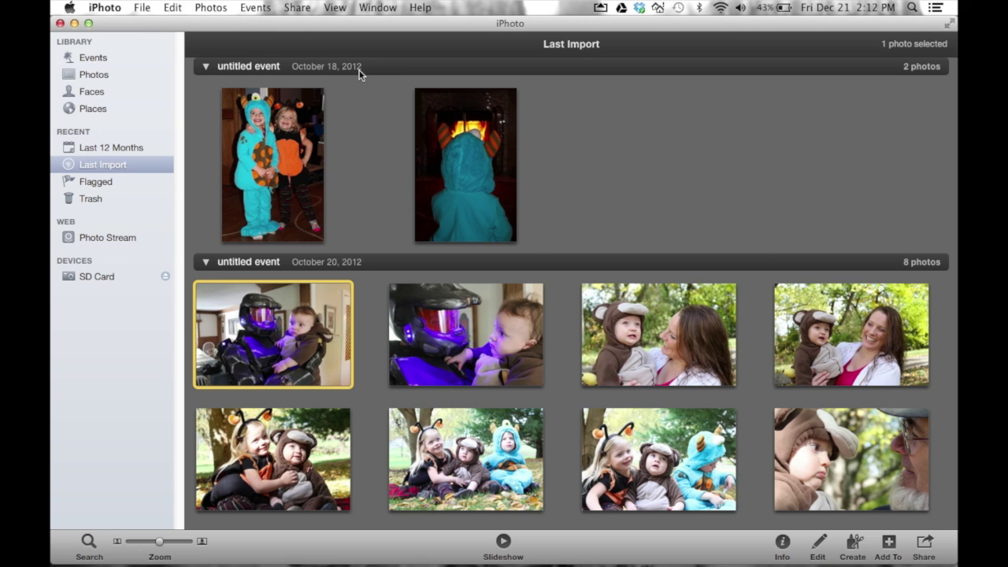
- Inspect the two photos in the October 18, 2012 event of the last import
{"action": "left_click", "coordinate": [278, 132]}
{"action": "left_click", "coordinate": [430, 130]}
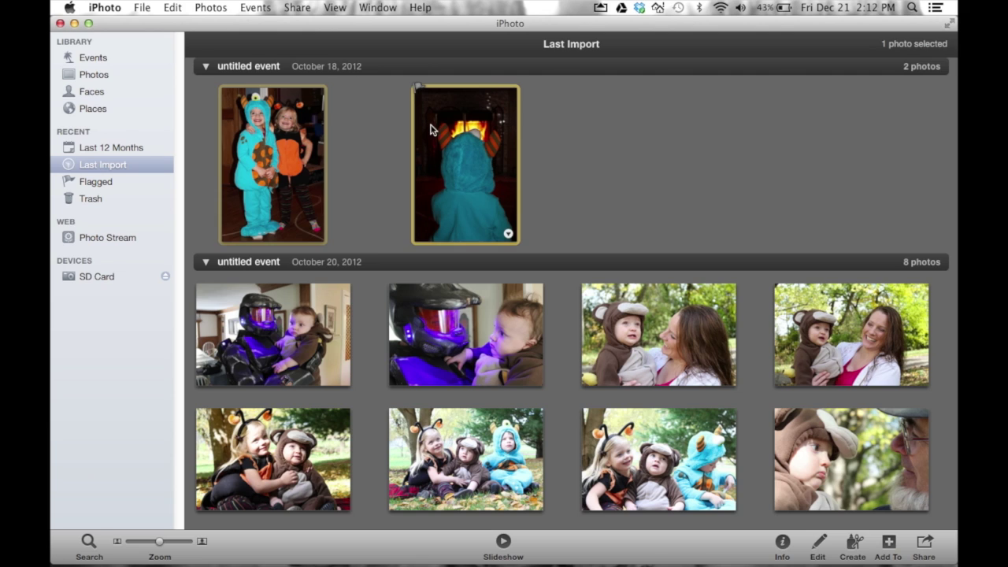
{"action": "key", "text": "Right"}
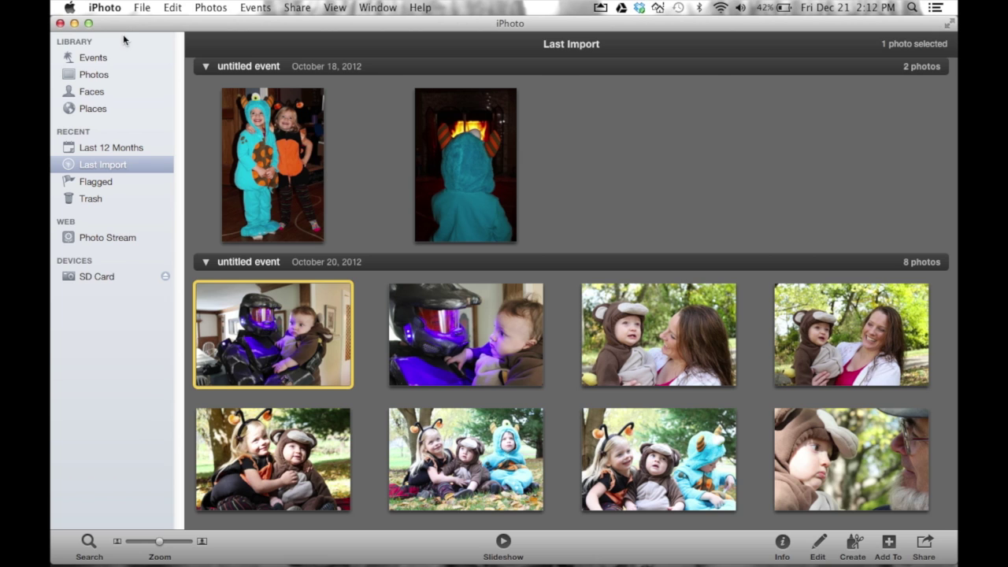
- Examine the events in the library, checking the date and photo count of each one
{"action": "left_click", "coordinate": [96, 59]}
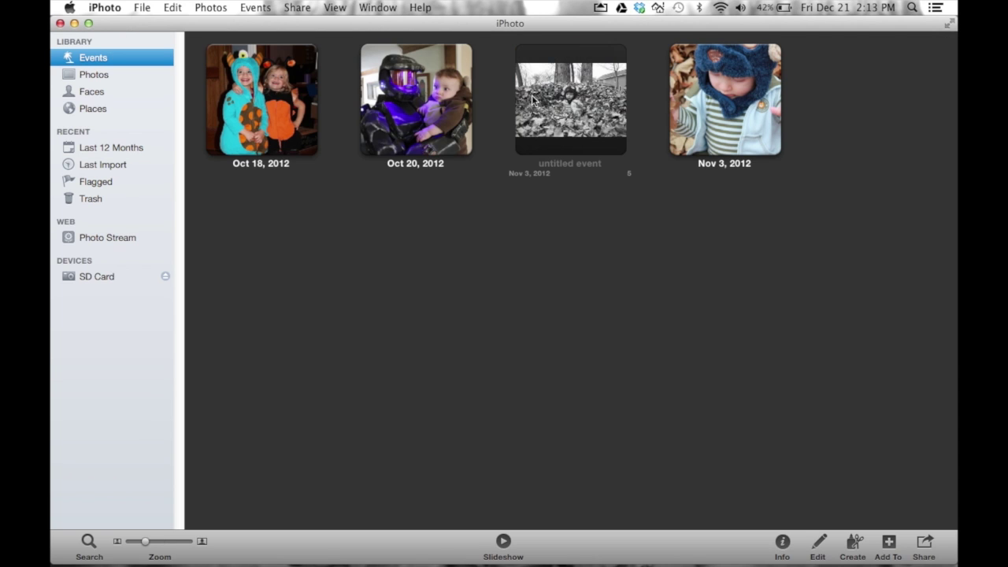
{"action": "left_click_drag", "start_coordinate": [533, 97], "coordinate": [671, 65]}
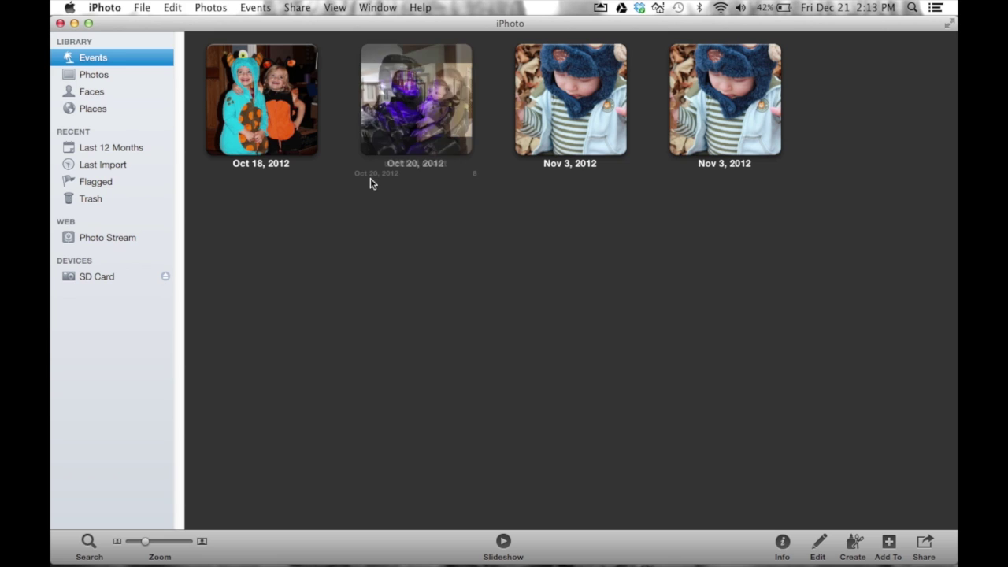
{"action": "left_click", "coordinate": [473, 178]}
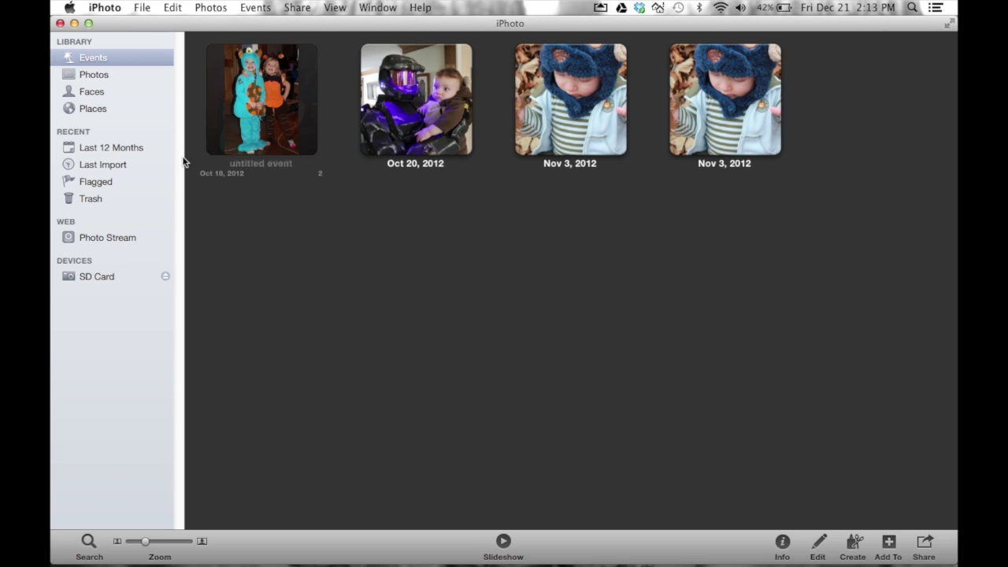
- Return to the SD Card and examine the group of already imported photos by selecting several of them
{"action": "left_click", "coordinate": [88, 277]}
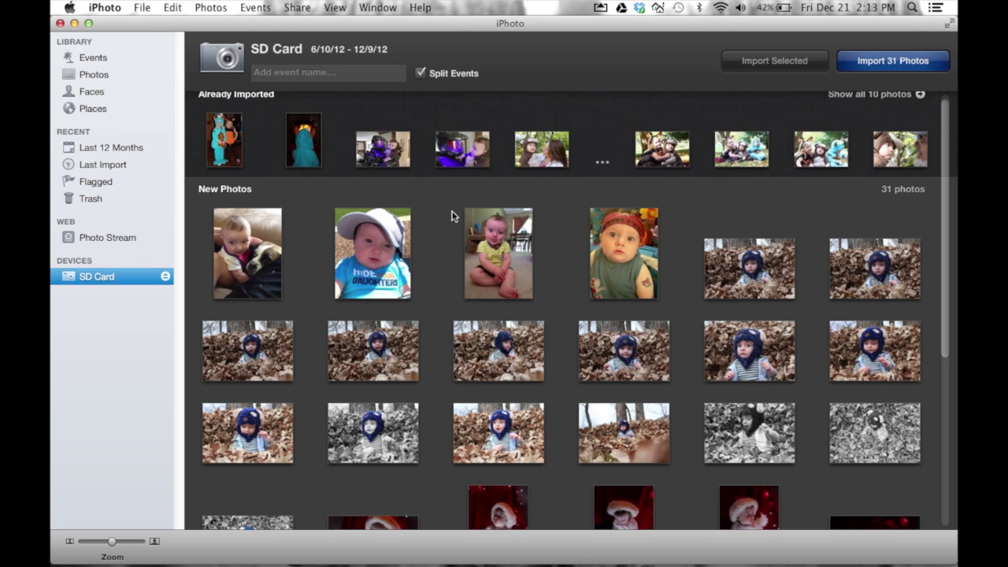
{"action": "scroll", "coordinate": [454, 215], "scroll_direction": "up", "scroll_amount": 1}
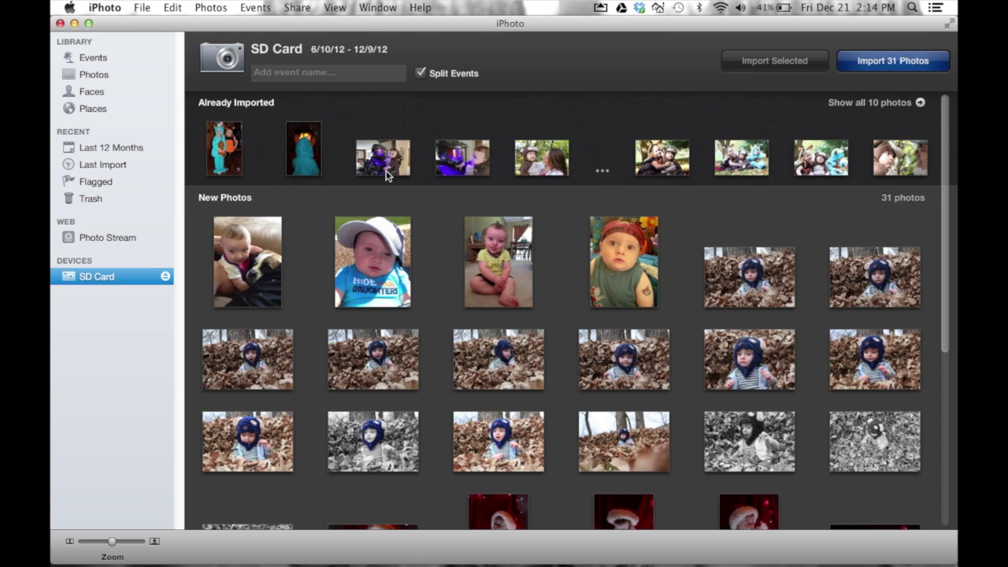
{"action": "scroll", "coordinate": [507, 215], "scroll_direction": "down", "scroll_amount": 3}
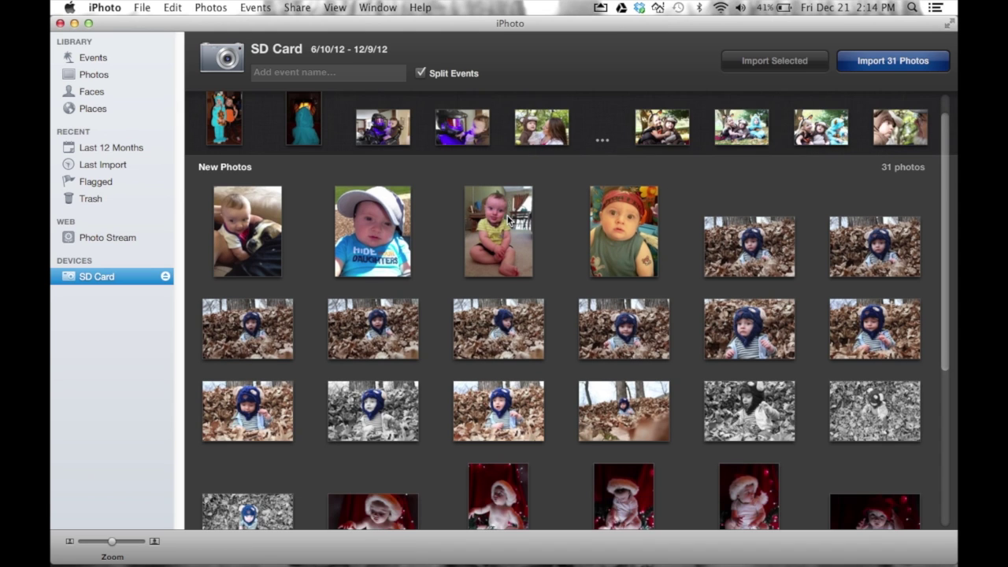
{"action": "scroll", "coordinate": [512, 204], "scroll_direction": "up", "scroll_amount": 3}
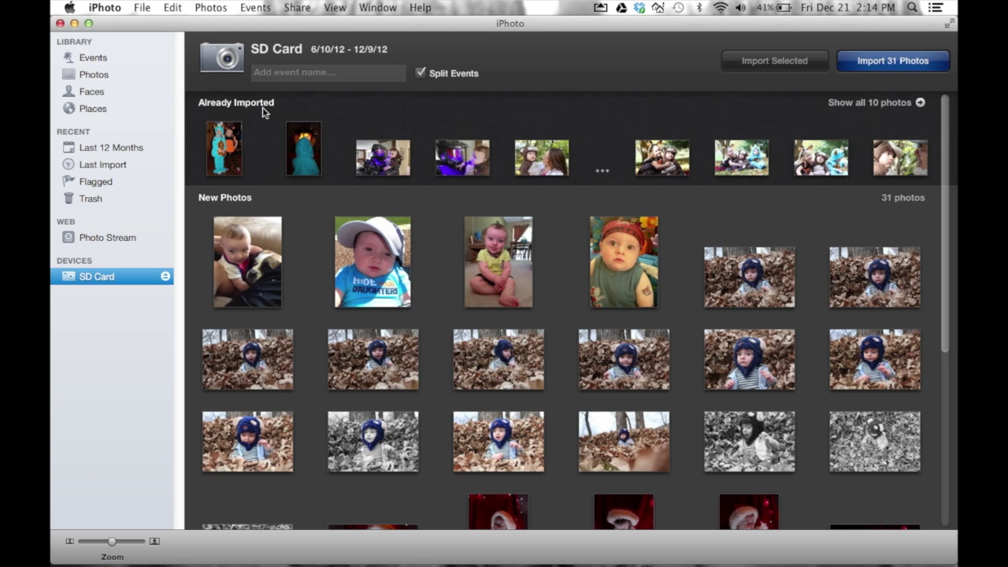
{"action": "left_click", "coordinate": [224, 149]}
{"action": "left_click", "coordinate": [304, 148]}
{"action": "left_click", "coordinate": [390, 150]}
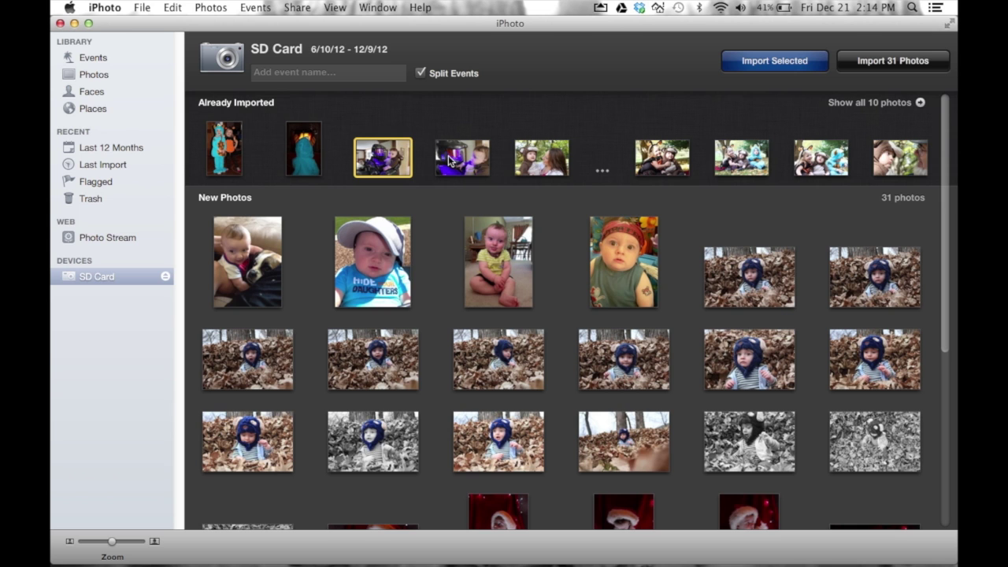
- Look through the new, not yet imported photos on the SD Card from start to end
{"action": "left_click", "coordinate": [233, 275]}
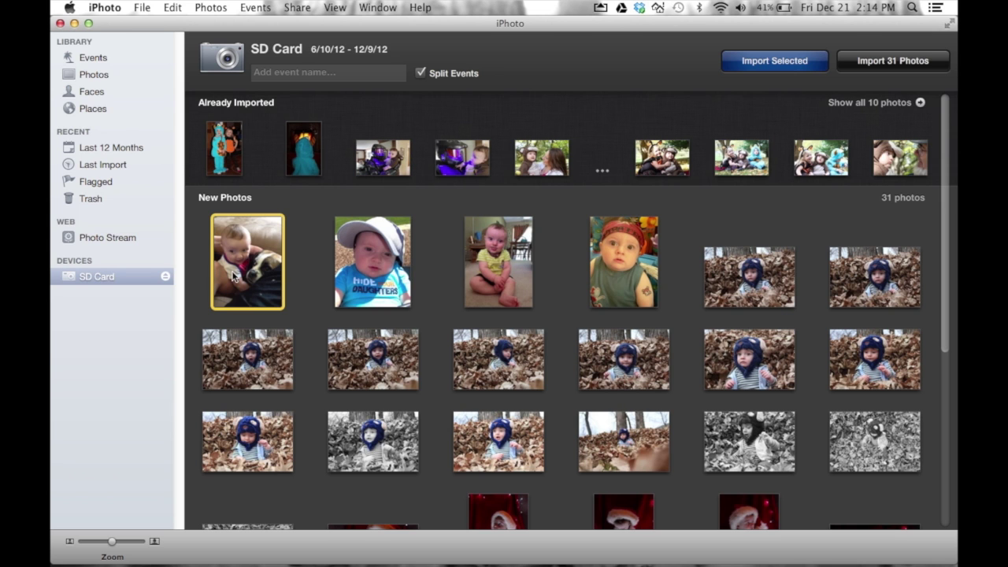
{"action": "left_click", "coordinate": [382, 256]}
{"action": "left_click", "coordinate": [532, 268]}
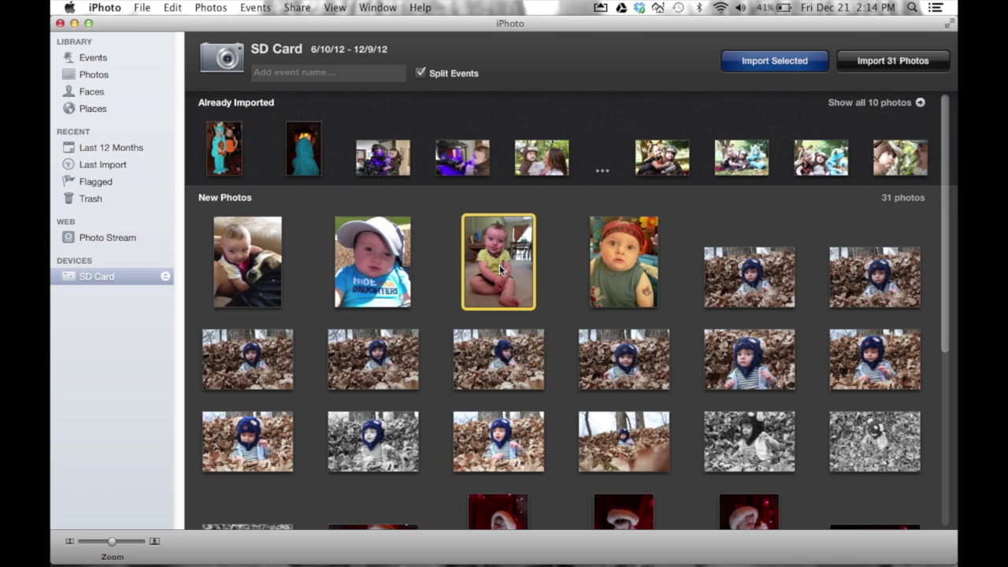
{"action": "scroll", "coordinate": [528, 268], "scroll_direction": "down", "scroll_amount": 3}
{"action": "scroll", "coordinate": [504, 270], "scroll_direction": "down", "scroll_amount": 5}
{"action": "scroll", "coordinate": [501, 269], "scroll_direction": "up", "scroll_amount": 8}
- Check the October 18 and October 20, 2012 events in the library
{"action": "left_click", "coordinate": [106, 59]}
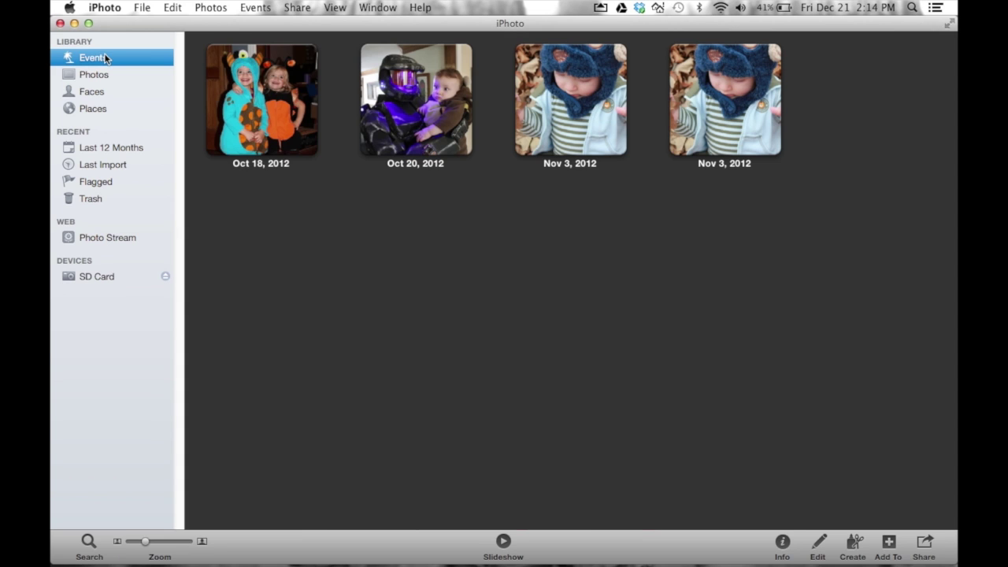
{"action": "left_click", "coordinate": [260, 99]}
{"action": "left_click", "coordinate": [378, 87]}
{"action": "left_click", "coordinate": [261, 83]}
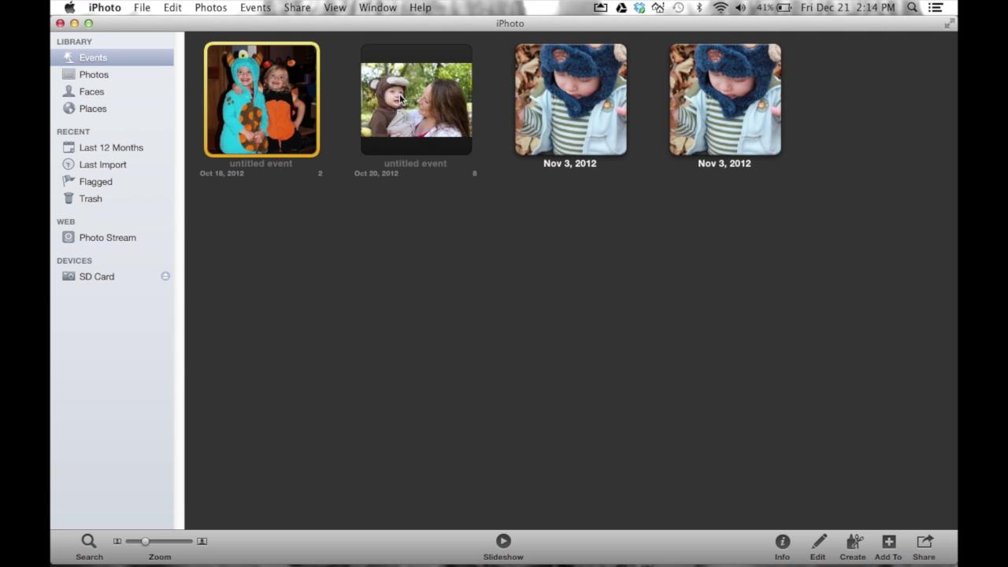
- Turn off Split Events for the import from the SD Card
{"action": "left_click", "coordinate": [99, 280]}
{"action": "left_click", "coordinate": [98, 278]}
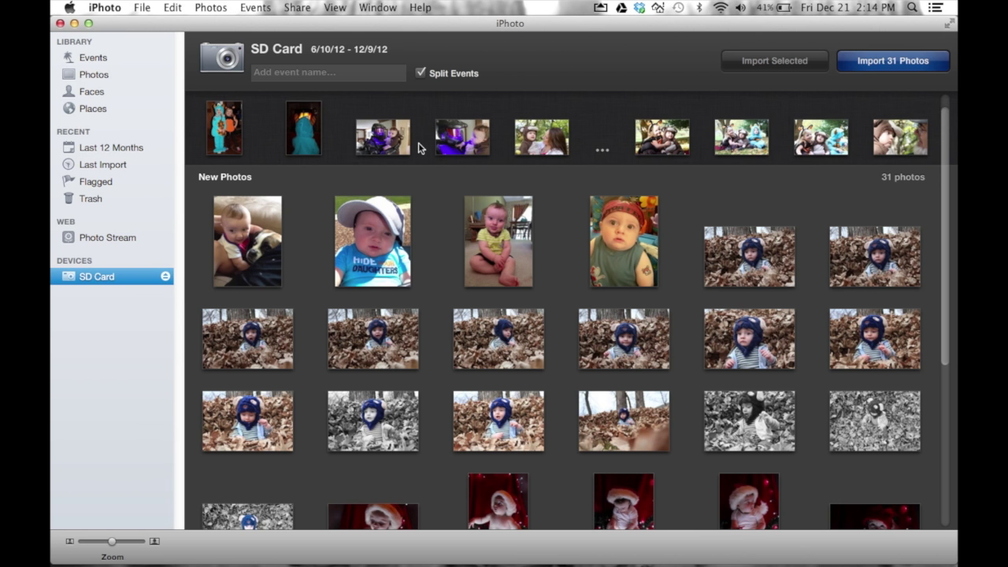
{"action": "left_click", "coordinate": [422, 75]}
{"action": "left_click", "coordinate": [422, 75]}
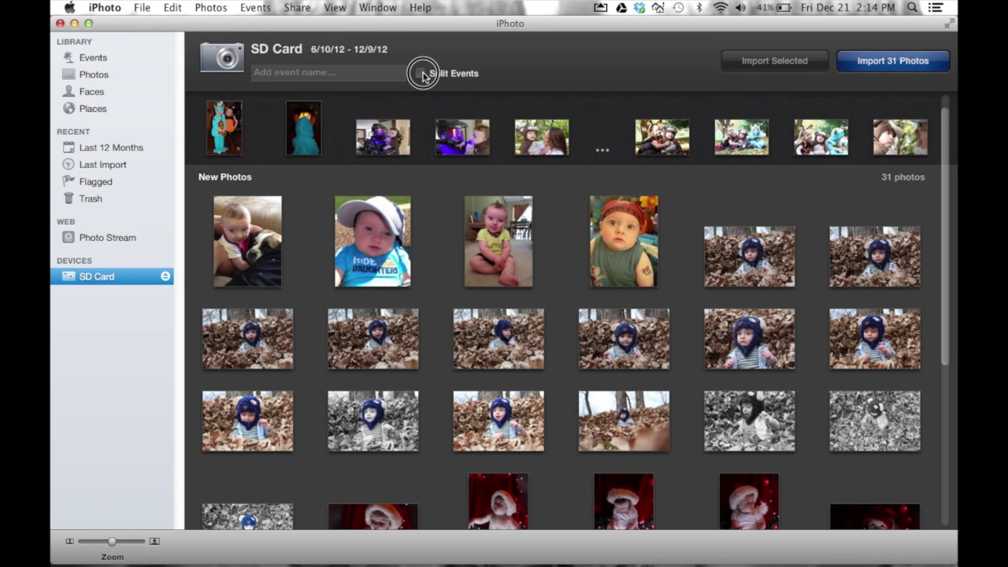
{"action": "left_click", "coordinate": [420, 73]}
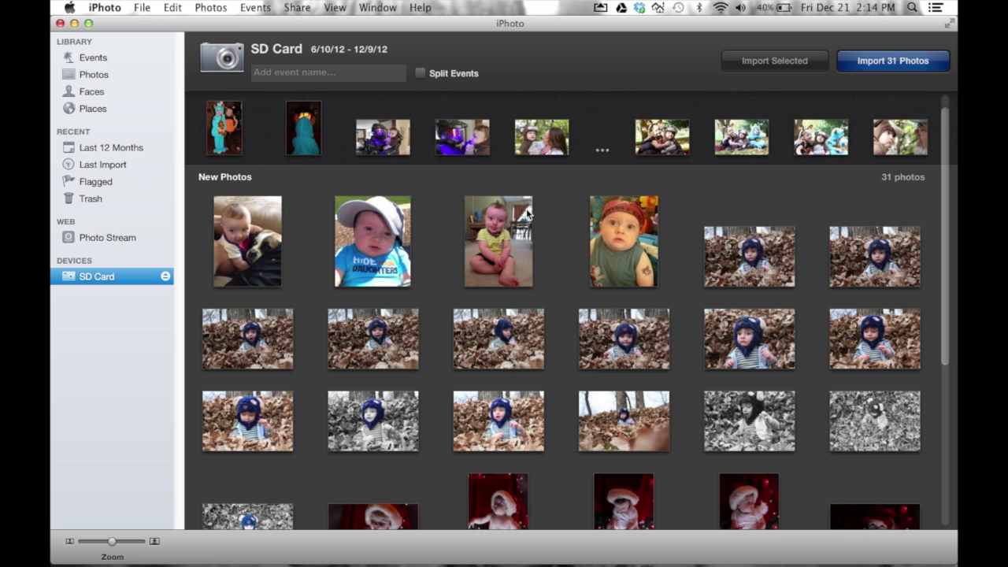
- Compare the leaf-pile and Christmas photos on the SD Card and examine the event name and splitting options, leaving Split Events off
{"action": "scroll", "coordinate": [480, 398], "scroll_direction": "down", "scroll_amount": 5}
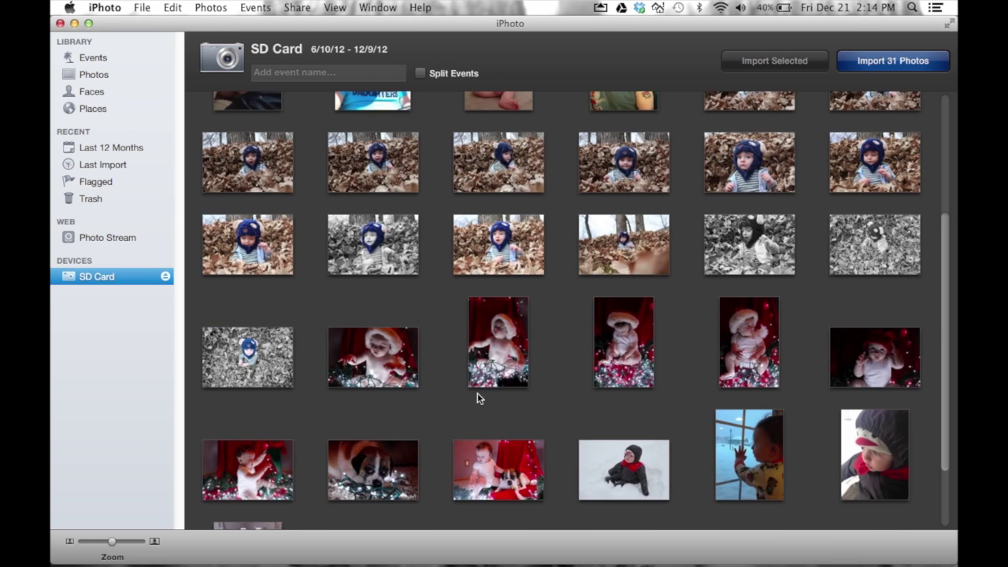
{"action": "left_click", "coordinate": [520, 338]}
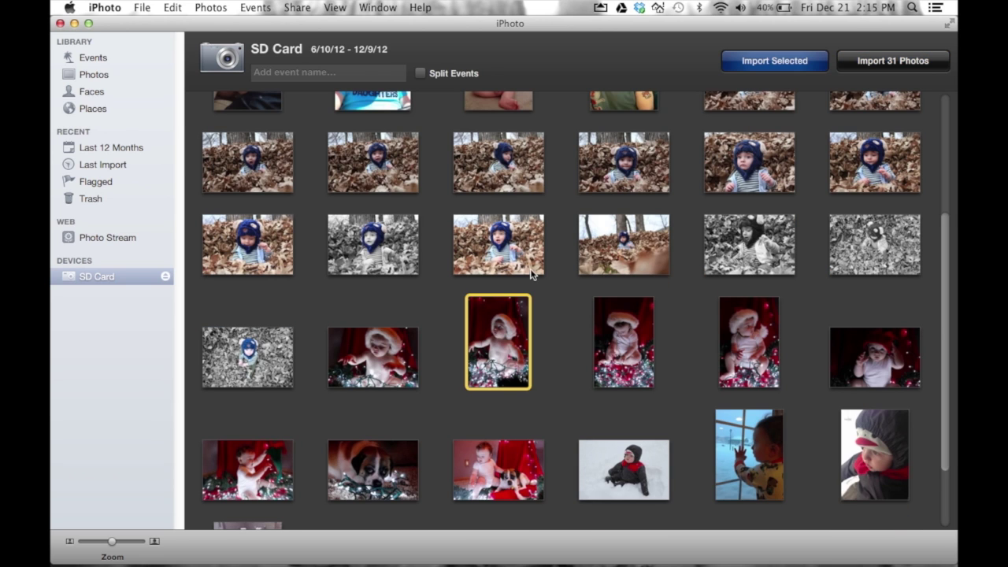
{"action": "left_click", "coordinate": [486, 172]}
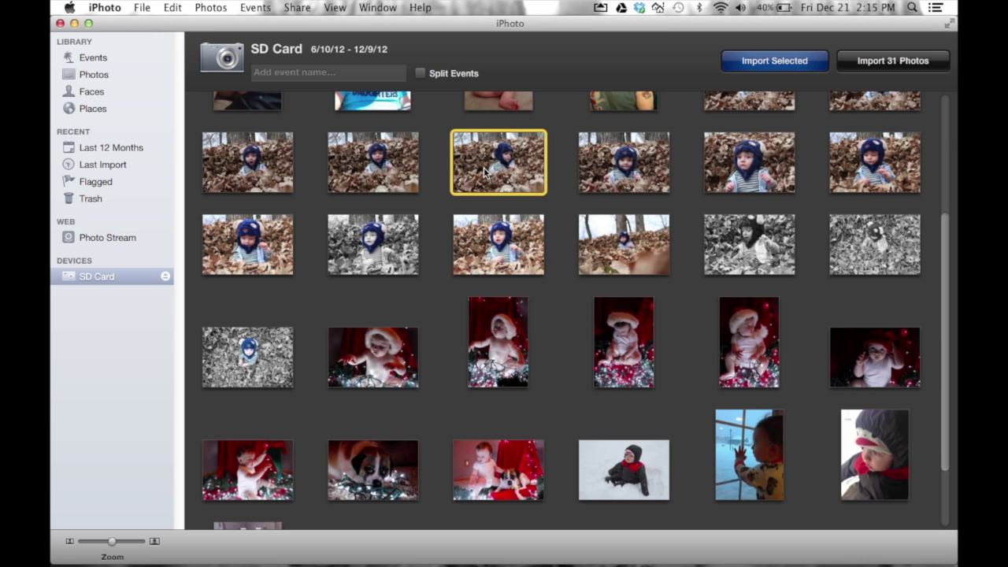
{"action": "scroll", "coordinate": [518, 161], "scroll_direction": "up", "scroll_amount": 2}
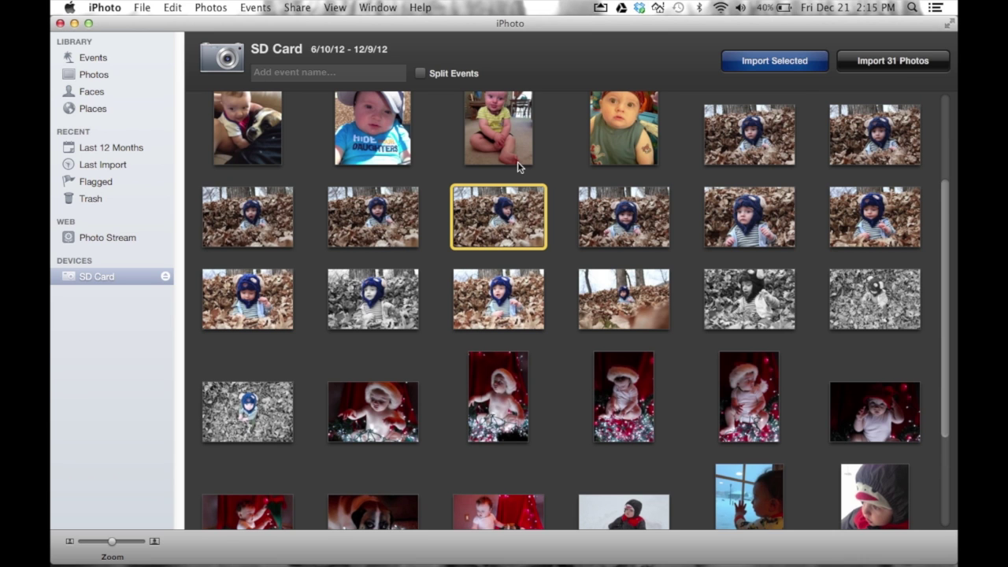
{"action": "scroll", "coordinate": [518, 161], "scroll_direction": "up", "scroll_amount": 4}
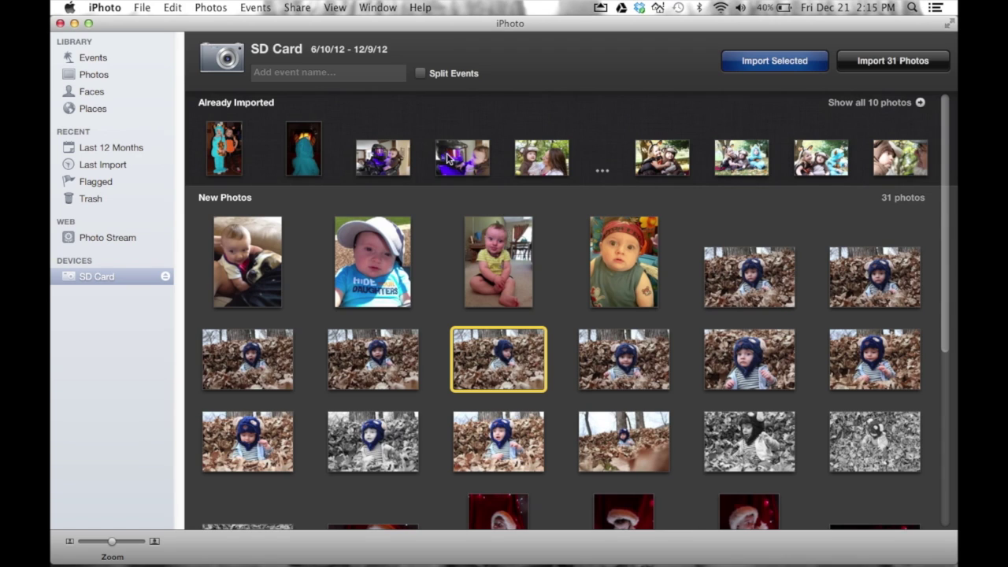
{"action": "left_click", "coordinate": [421, 73]}
{"action": "left_click", "coordinate": [271, 72]}
{"action": "left_click", "coordinate": [422, 74]}
- Select the fifteen consecutive leaf-pile photos on the SD Card, from the first color shot to the black-and-white one with the blue hat
{"action": "scroll", "coordinate": [592, 207], "scroll_direction": "down", "scroll_amount": 1}
{"action": "left_click", "coordinate": [749, 280]}
{"action": "scroll", "coordinate": [748, 270], "scroll_direction": "down", "scroll_amount": 3}
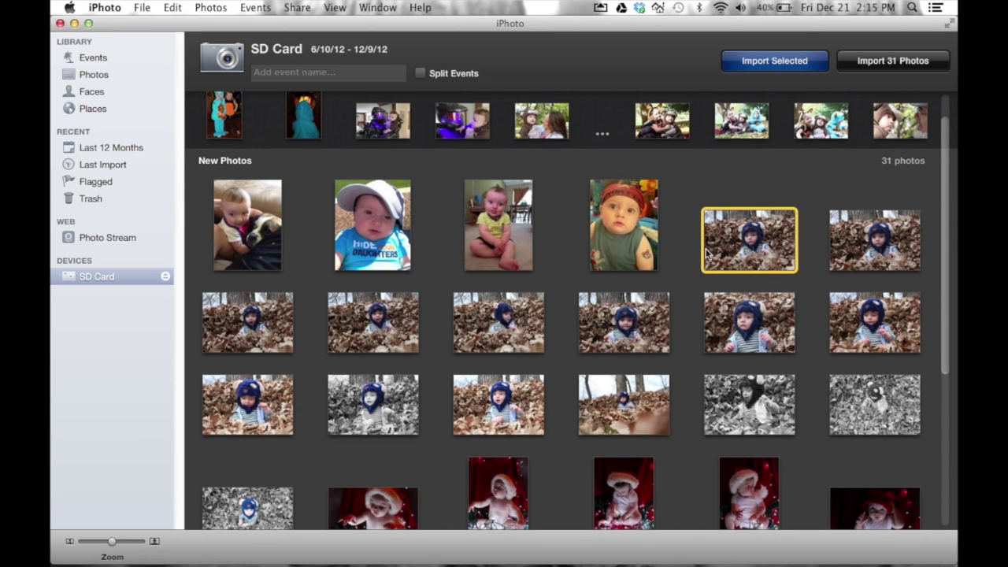
{"action": "scroll", "coordinate": [274, 447], "scroll_direction": "down", "scroll_amount": 5}
{"action": "left_click", "coordinate": [274, 447], "text": "shift"}
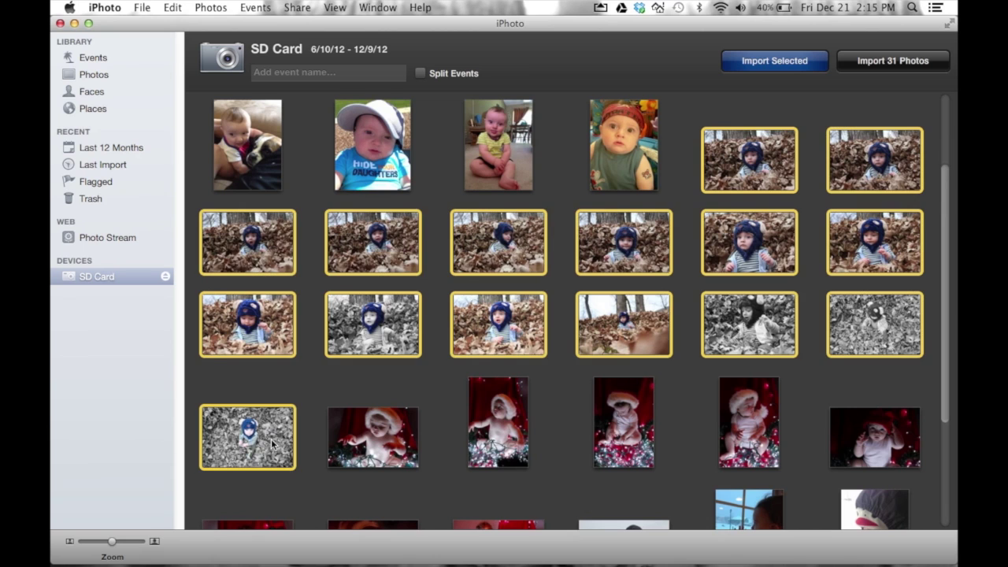
{"action": "scroll", "coordinate": [452, 322], "scroll_direction": "up", "scroll_amount": 5}
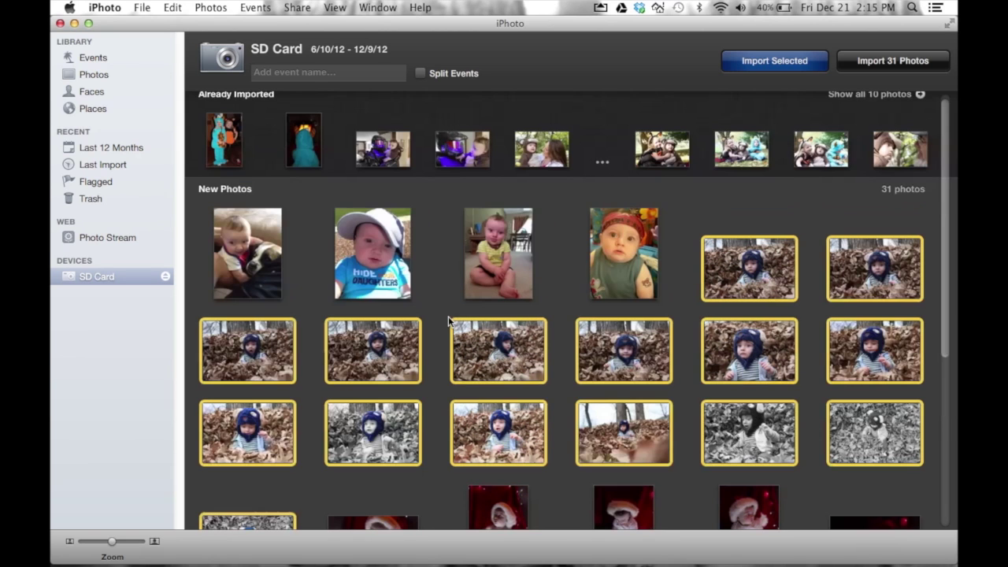
- Name the event with the child's first name followed by "in the Leaves", import only the selected photos and keep the originals on the SD Card
{"action": "left_click", "coordinate": [302, 73]}
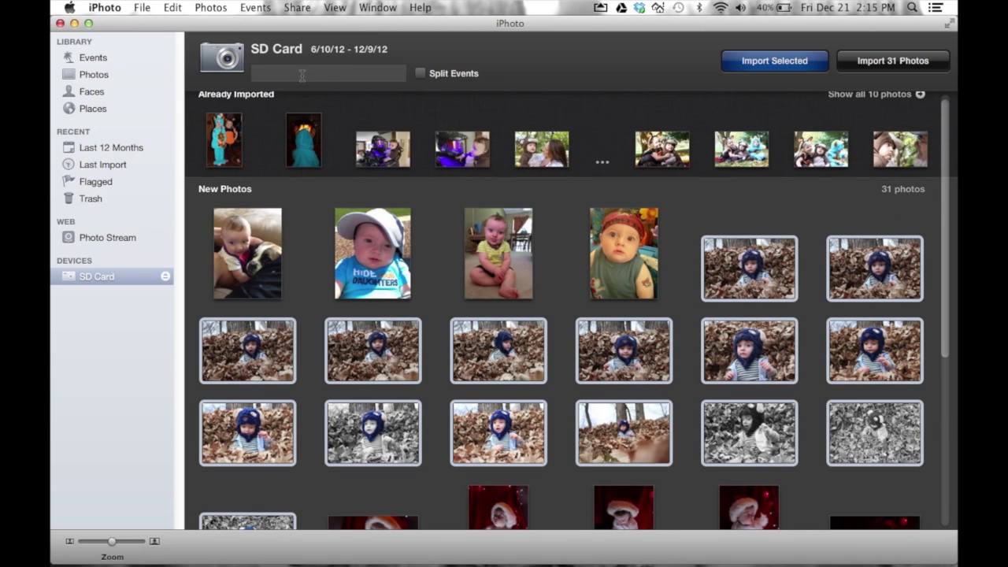
{"action": "type", "text": "Bennett in the Leaves"}
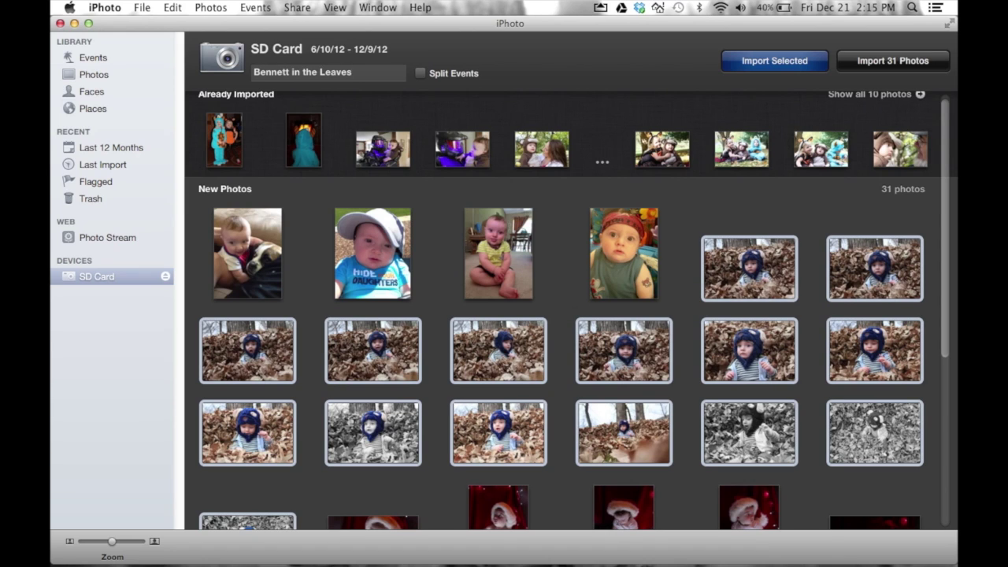
{"action": "left_click", "coordinate": [761, 63]}
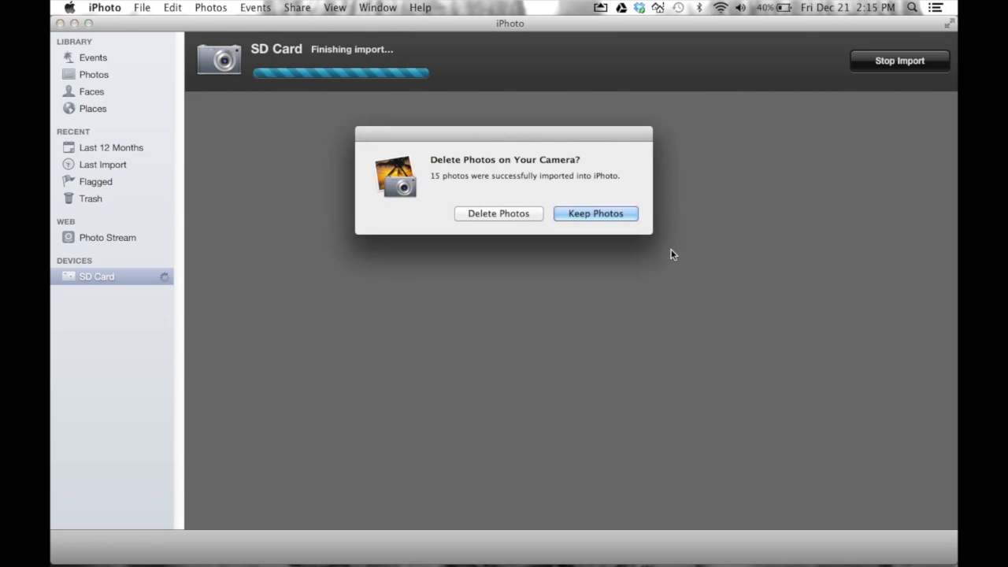
{"action": "left_click", "coordinate": [604, 216]}
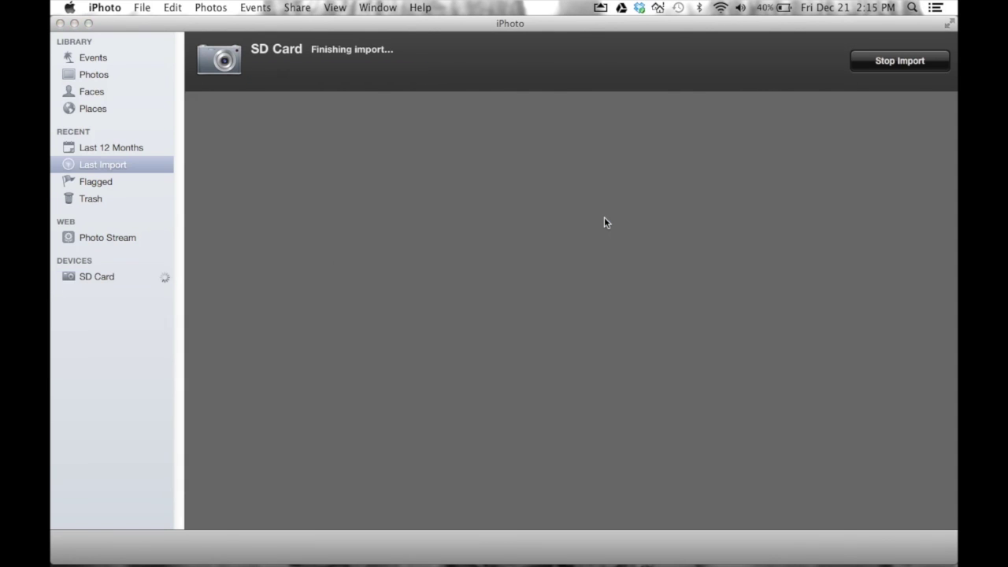
- Check the newly imported leaf-pile event in the library and the photos remaining to import on the SD Card
{"action": "left_click", "coordinate": [96, 59]}
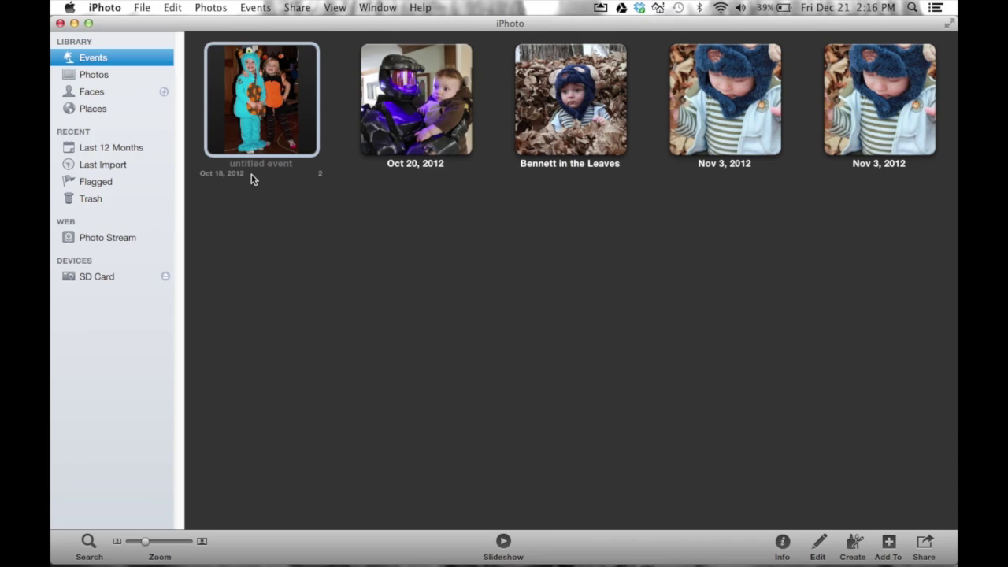
{"action": "left_click", "coordinate": [94, 282]}
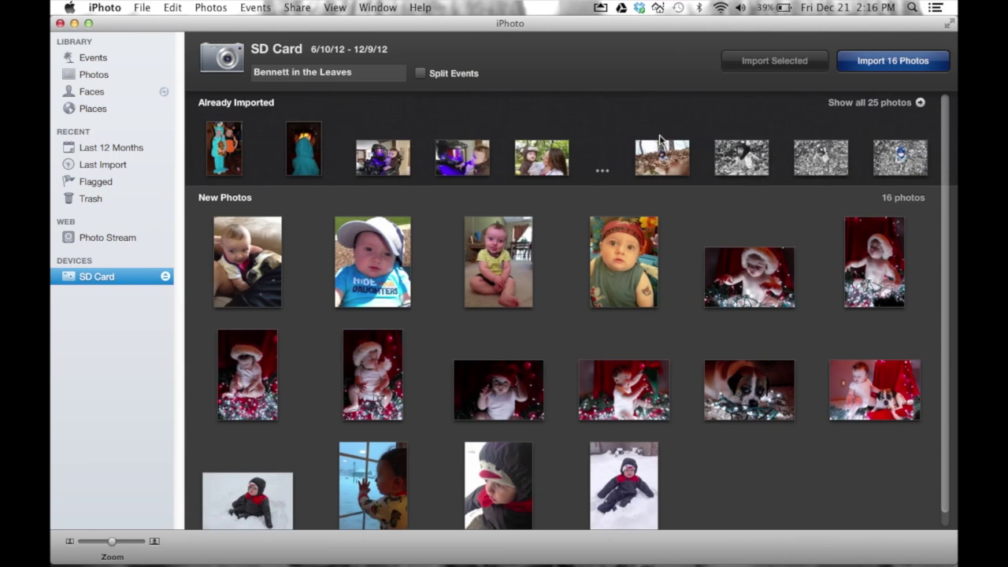
{"action": "scroll", "coordinate": [665, 144], "scroll_direction": "down", "scroll_amount": 1}
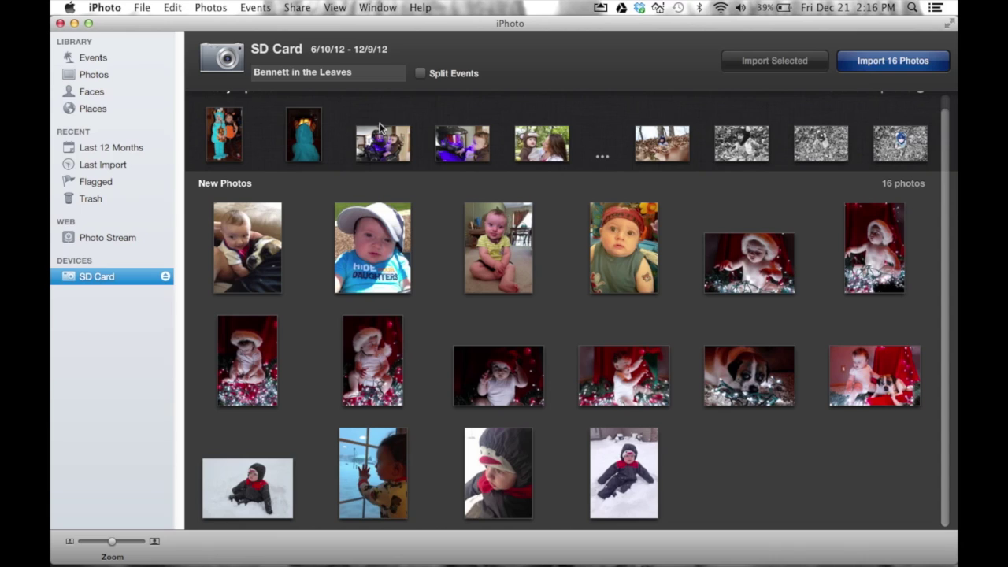
- Clear the event name for the SD Card import, turn on Split Events and select the new photo of the baby in the yellow shirt
{"action": "left_click_drag", "start_coordinate": [371, 69], "coordinate": [244, 72]}
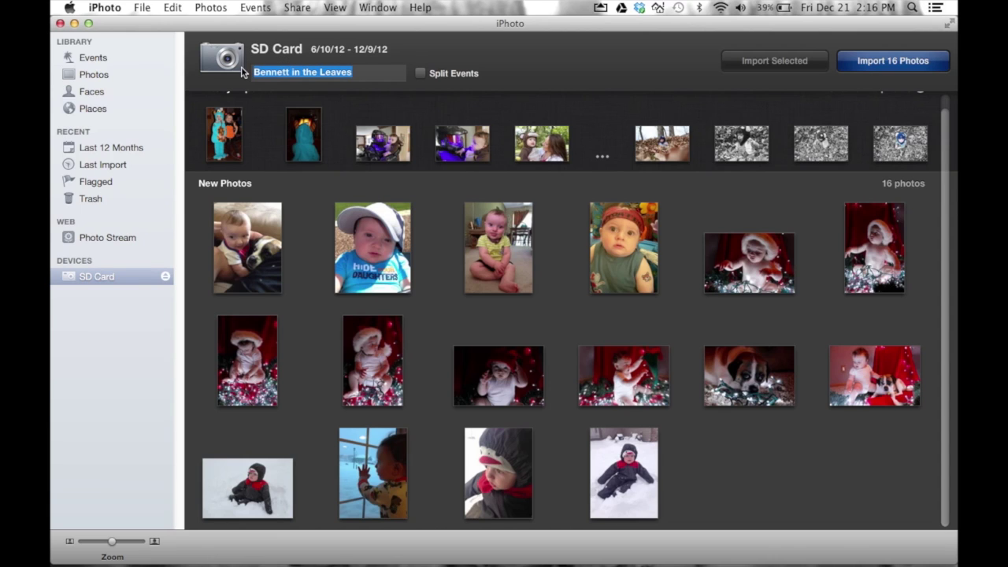
{"action": "key", "text": "BackSpace"}
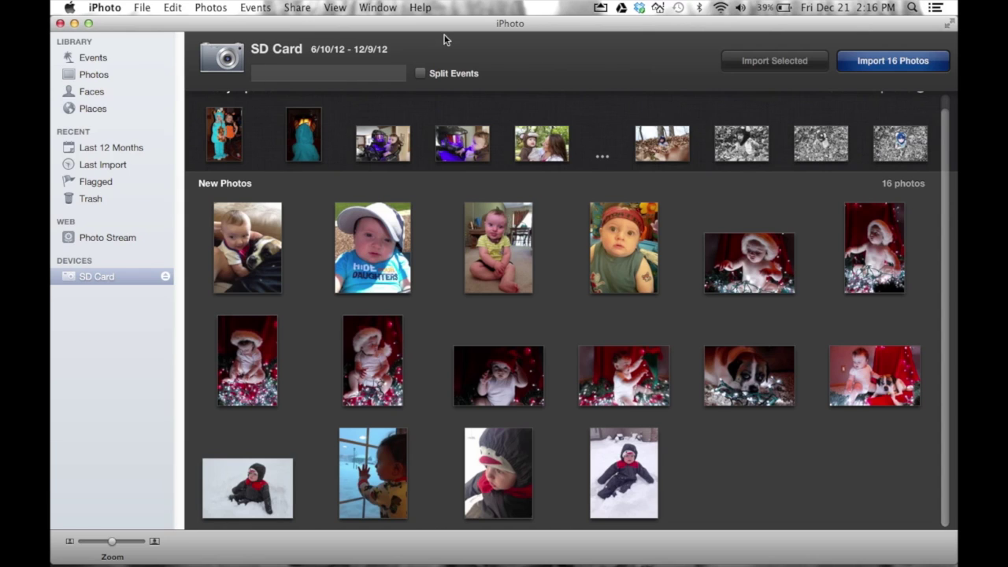
{"action": "left_click", "coordinate": [420, 73]}
{"action": "left_click", "coordinate": [392, 264]}
{"action": "left_click", "coordinate": [502, 246]}
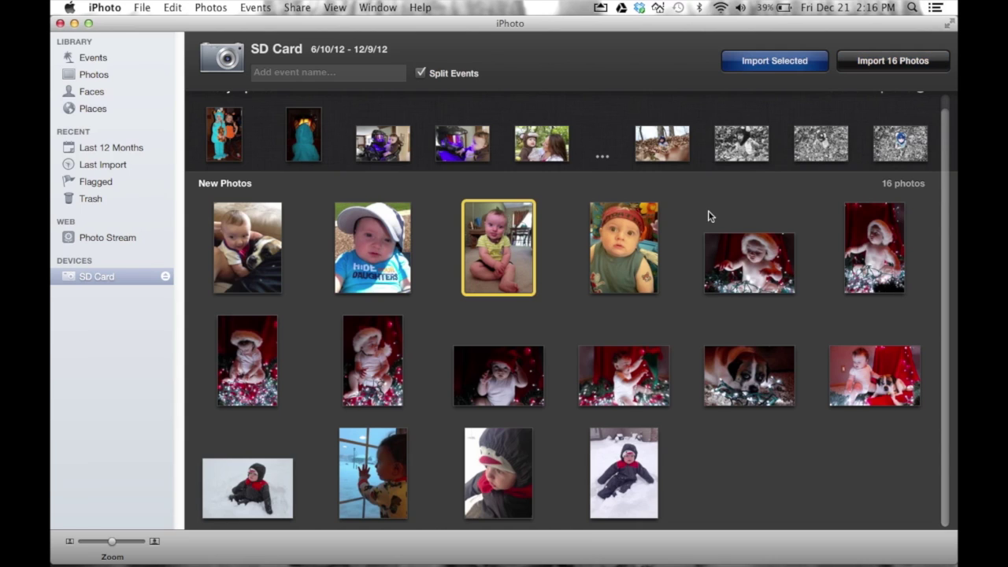
- Import all the remaining new photos from the SD Card as split events and keep the originals on the card
{"action": "left_click", "coordinate": [880, 63]}
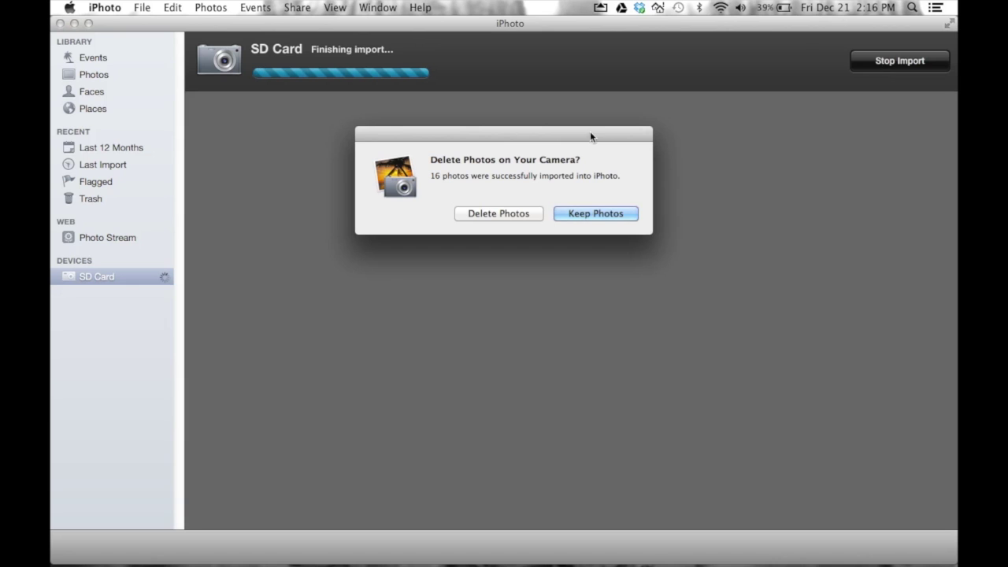
{"action": "left_click", "coordinate": [594, 214]}
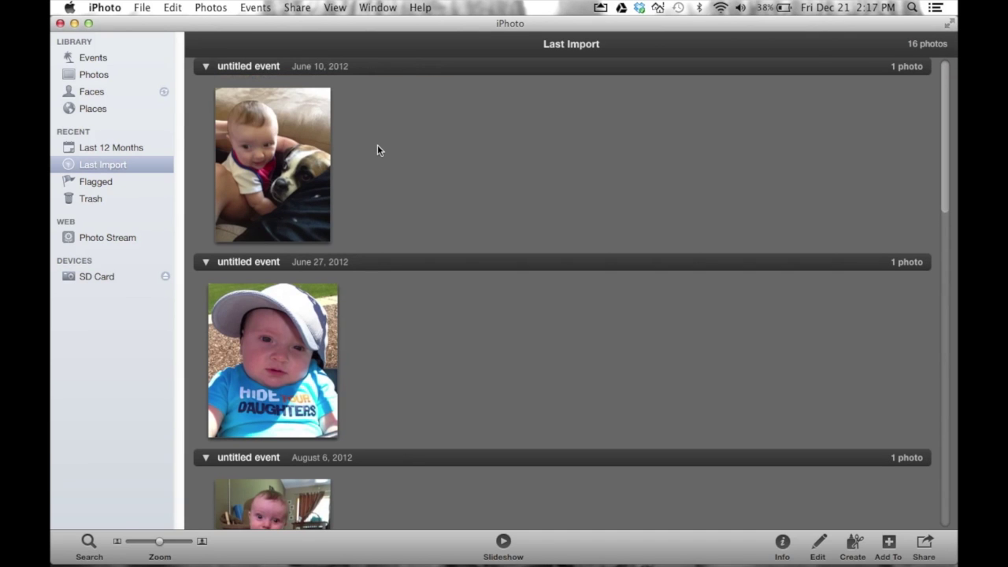
- Examine how the last import was split into events by date, from June 10 to December 9, 2012, and show all the library's events
{"action": "left_click", "coordinate": [277, 114]}
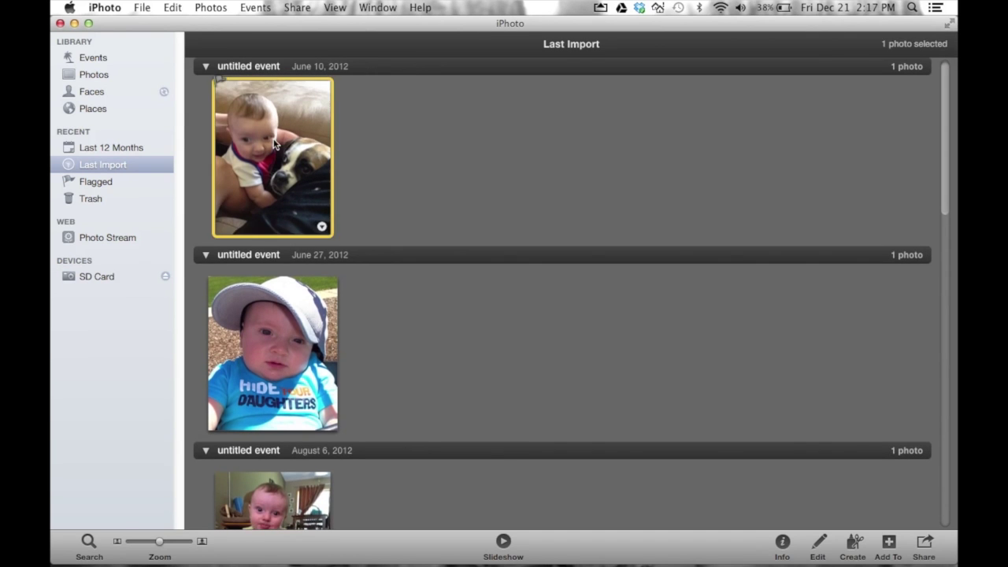
{"action": "left_click", "coordinate": [289, 368]}
{"action": "scroll", "coordinate": [289, 367], "scroll_direction": "down", "scroll_amount": 5}
{"action": "left_click", "coordinate": [289, 368]}
{"action": "scroll", "coordinate": [289, 368], "scroll_direction": "down", "scroll_amount": 5}
{"action": "left_click", "coordinate": [288, 363]}
{"action": "scroll", "coordinate": [289, 363], "scroll_direction": "down", "scroll_amount": 5}
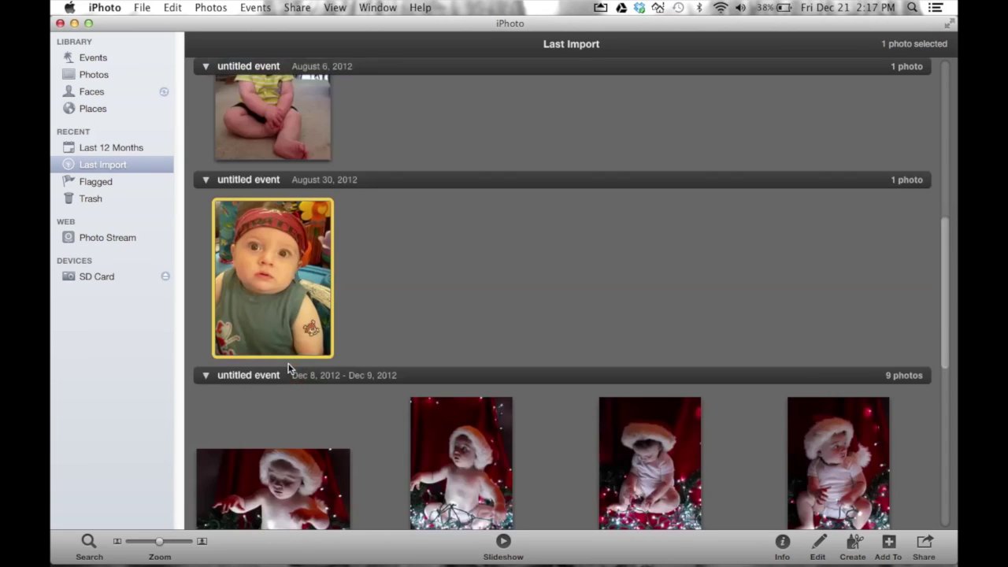
{"action": "left_click", "coordinate": [284, 378]}
{"action": "scroll", "coordinate": [284, 379], "scroll_direction": "down", "scroll_amount": 8}
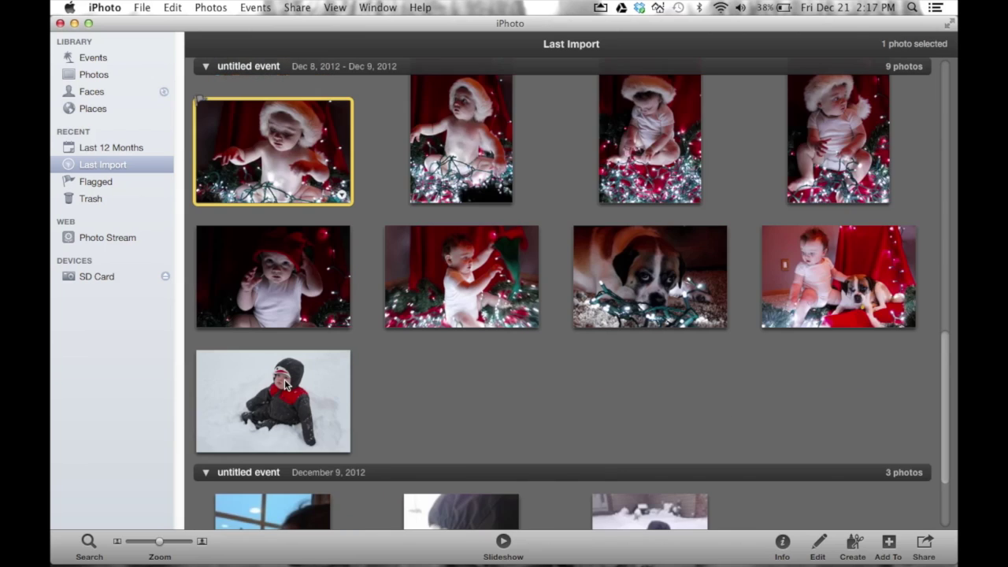
{"action": "scroll", "coordinate": [284, 381], "scroll_direction": "down", "scroll_amount": 4}
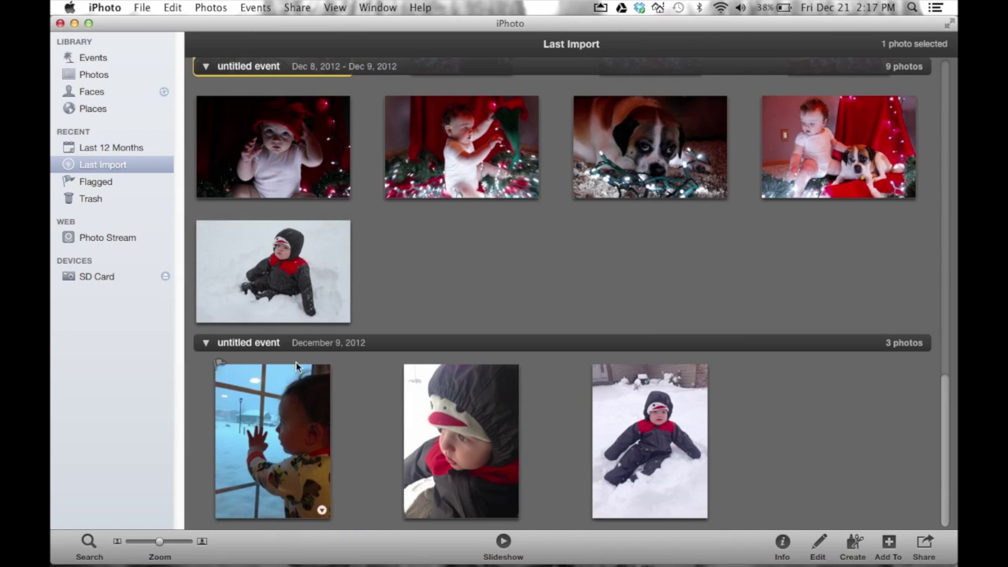
{"action": "scroll", "coordinate": [343, 250], "scroll_direction": "up", "scroll_amount": 5}
{"action": "left_click", "coordinate": [91, 58]}
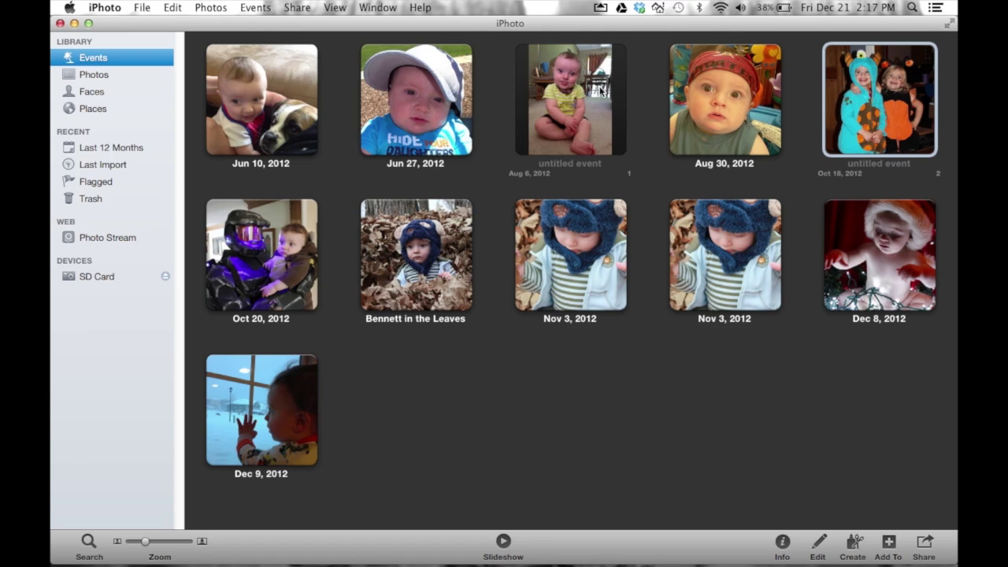
{"action": "key", "text": "ctrl+super+Escape"}
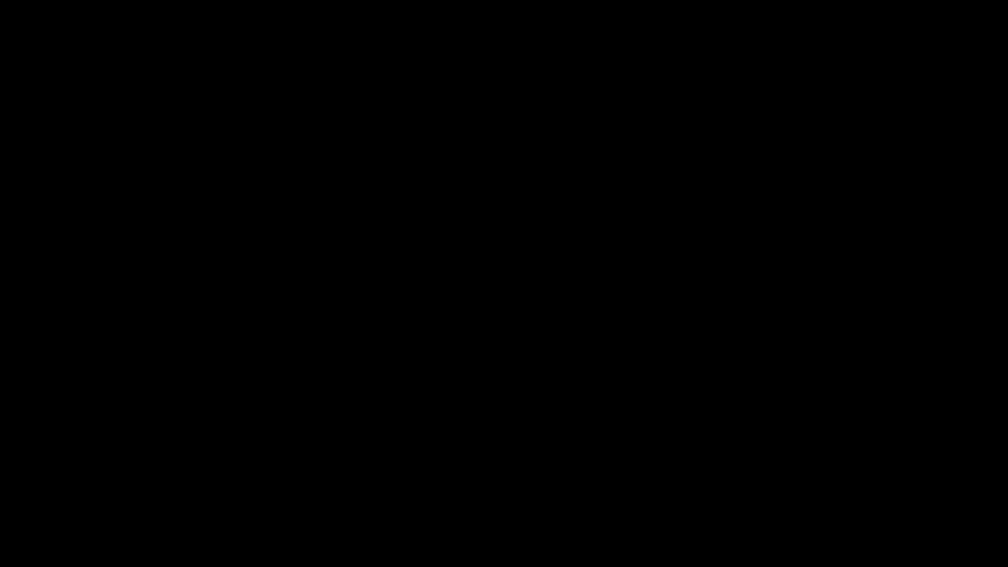